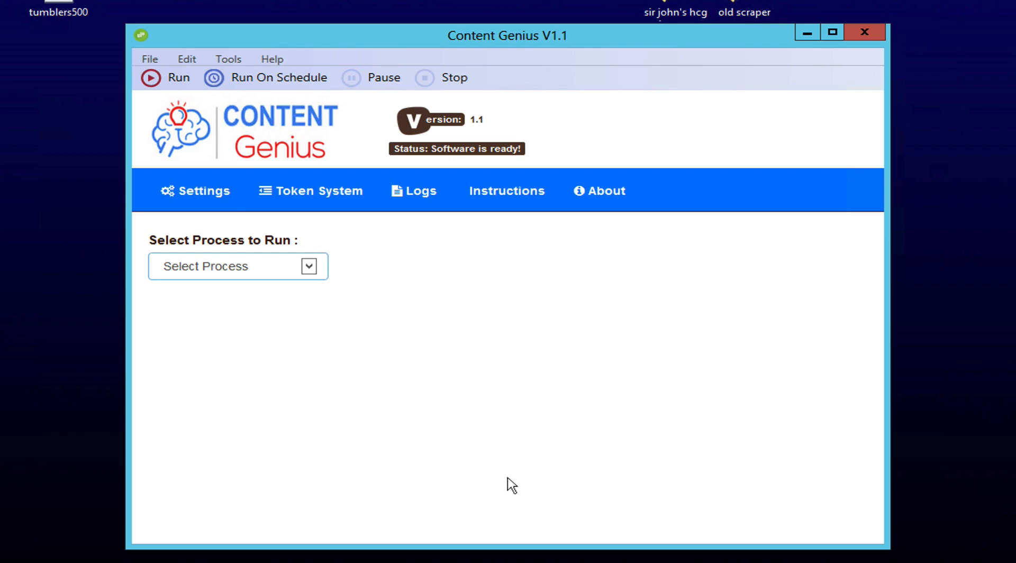
Step: Show the process list offering Blogger Poster, Tumblr Poster and Utilities
left_click(260, 276)
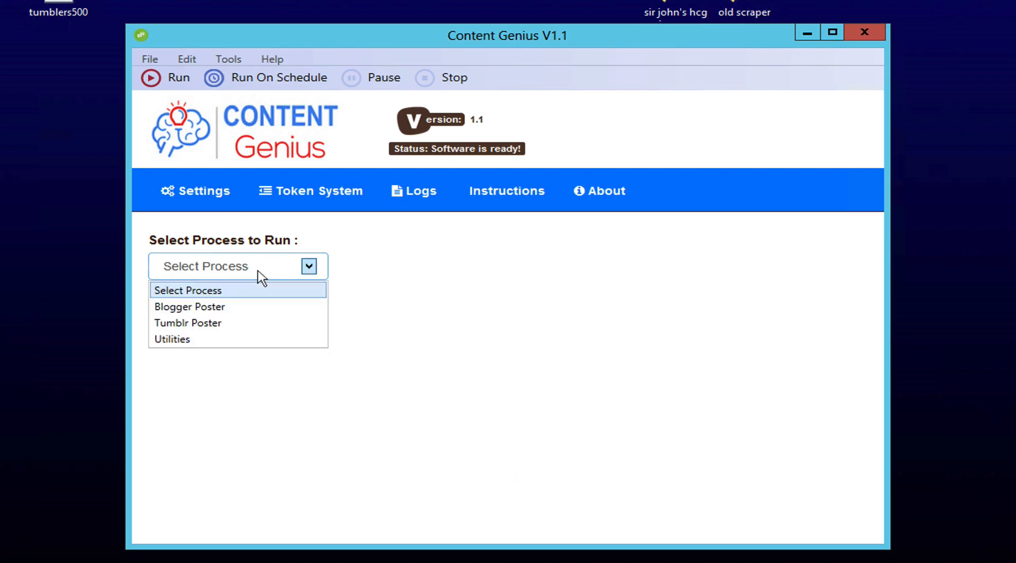
Step: Choose Blogger Poster and check the HCG Diet blog name and 'One {two|three} Four' title
left_click(210, 308)
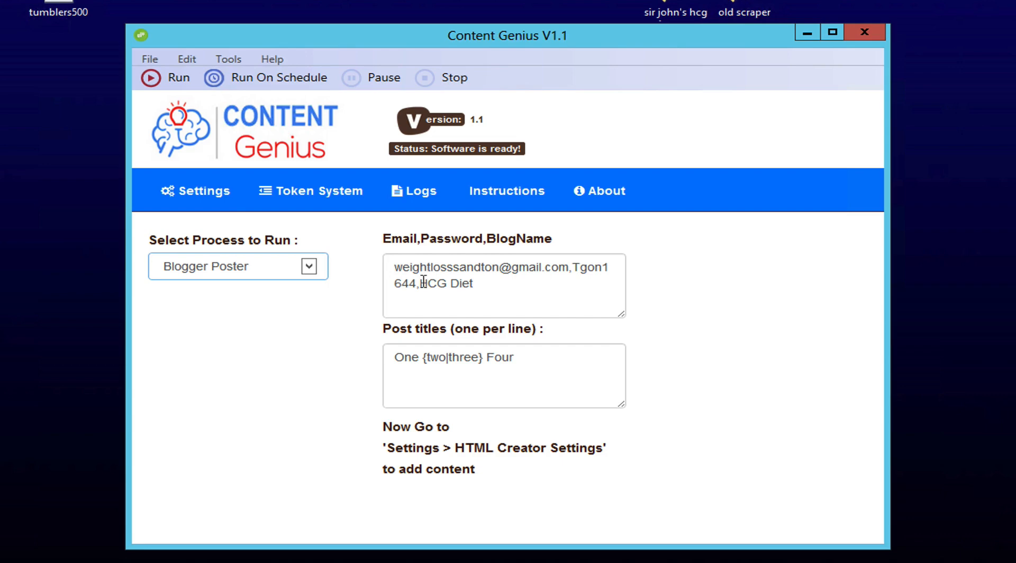
left_click_drag(420, 283, 510, 281)
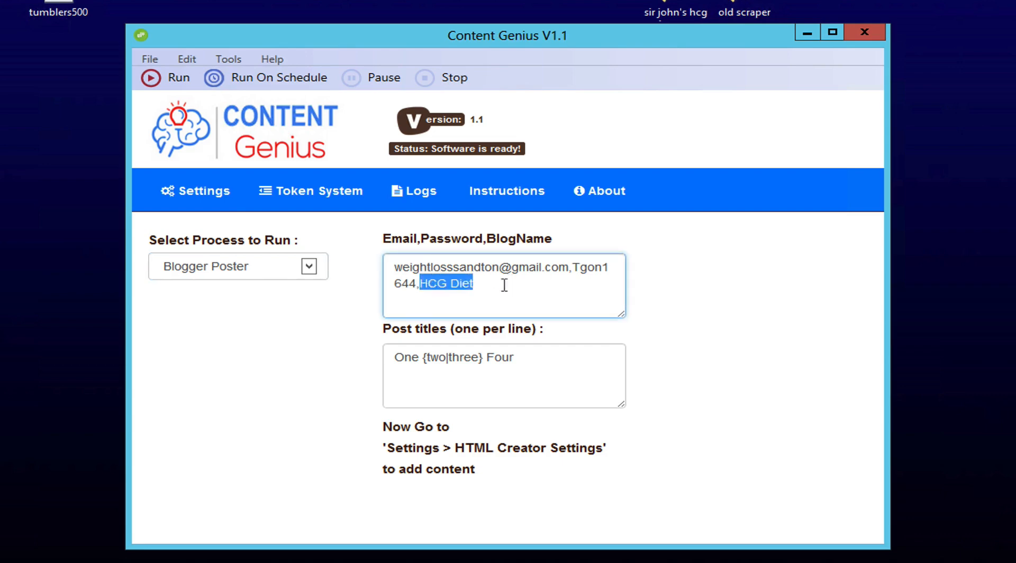
left_click(257, 361)
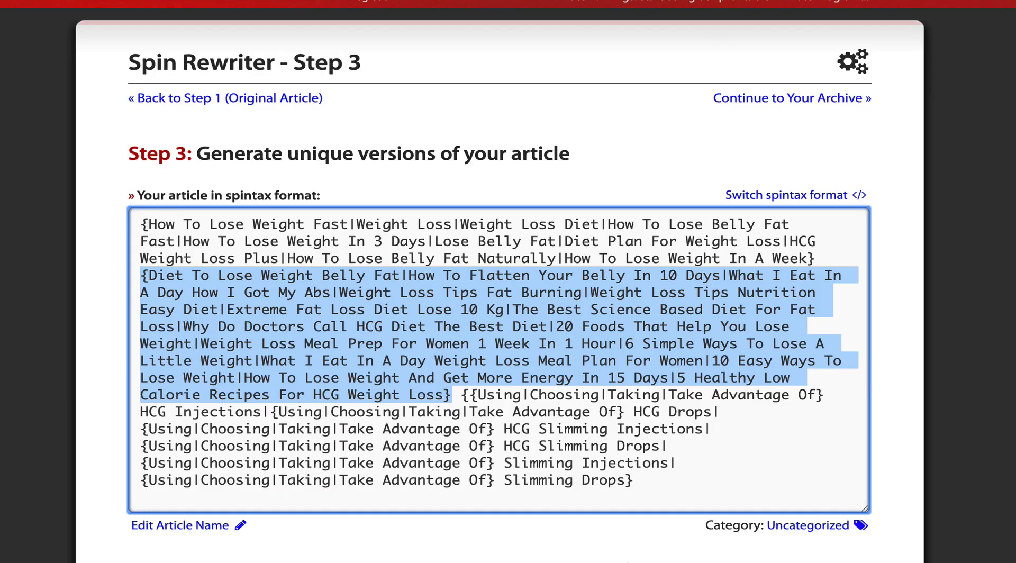
left_click(505, 237)
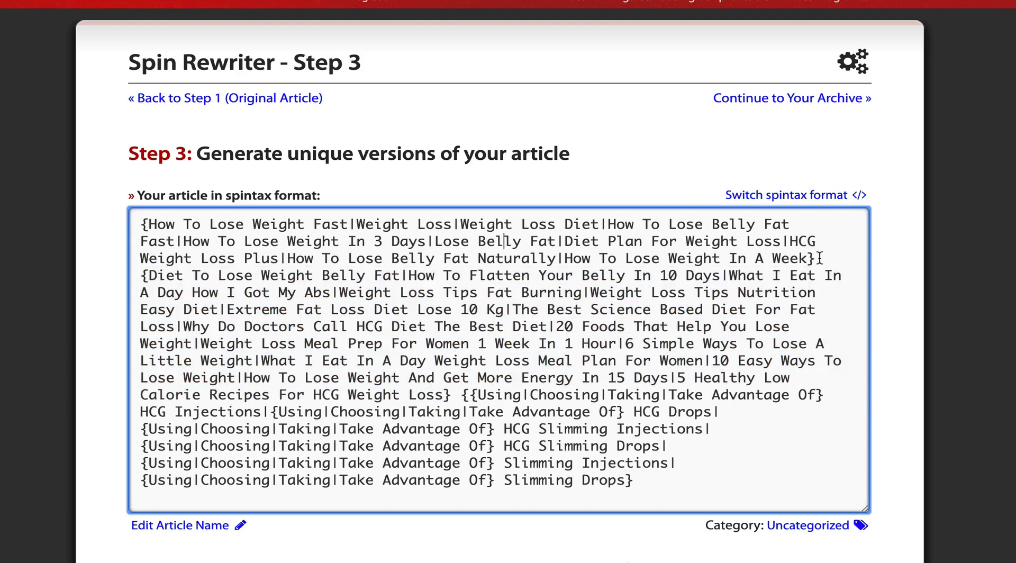
left_click_drag(817, 258, 129, 227)
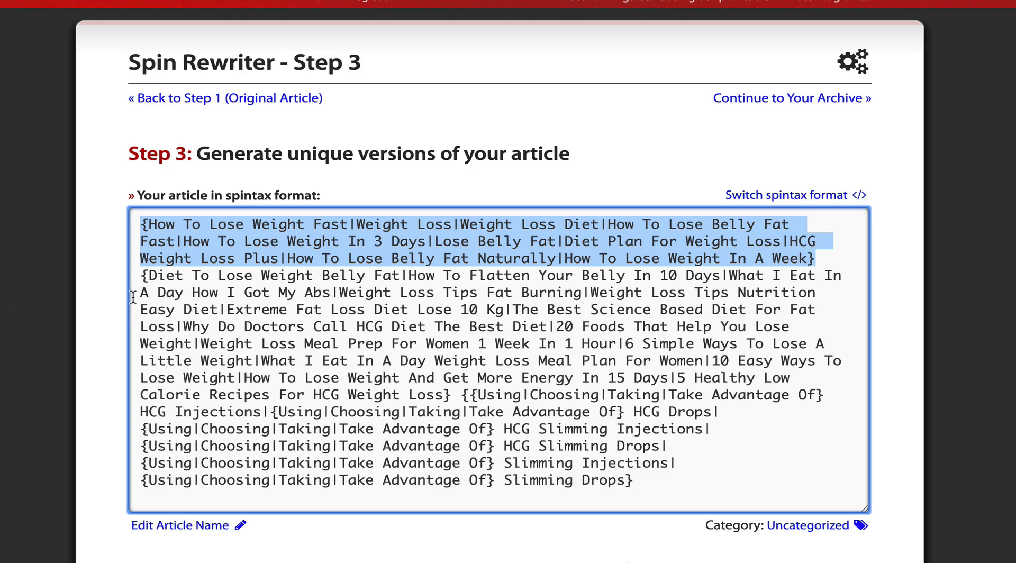
left_click(145, 275)
left_click_drag(144, 276, 761, 347)
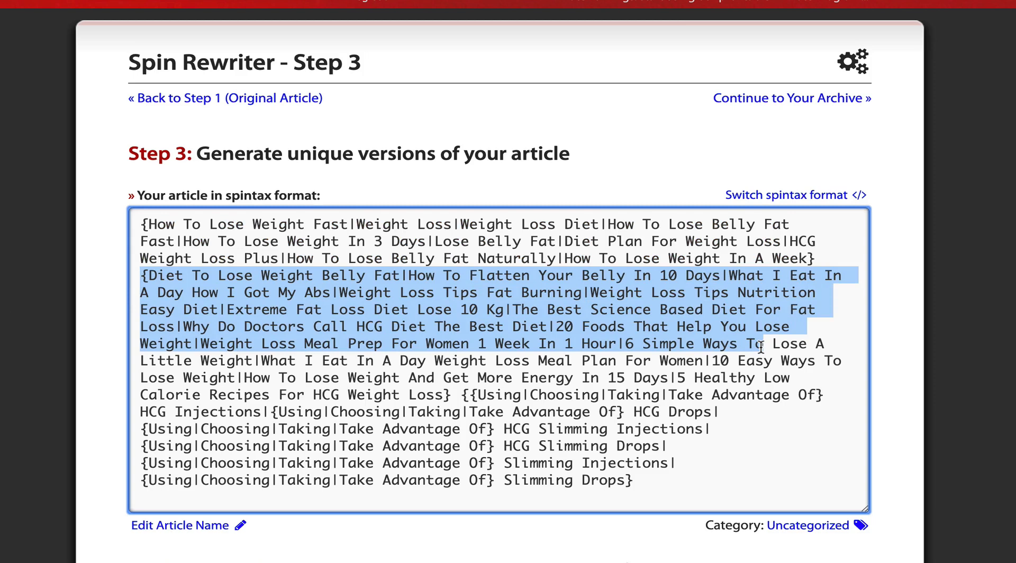
left_click_drag(761, 347, 828, 395)
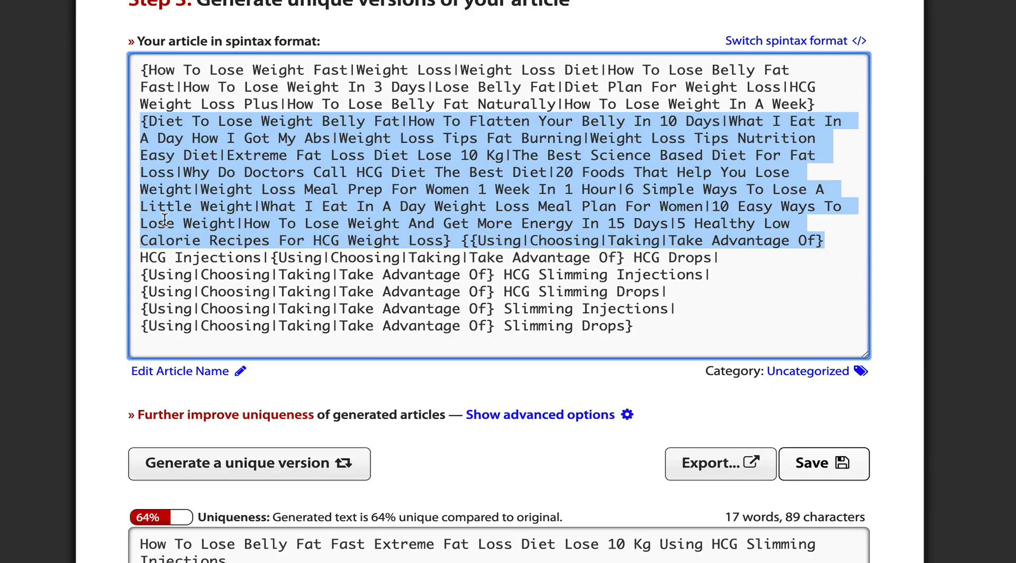
left_click(169, 377)
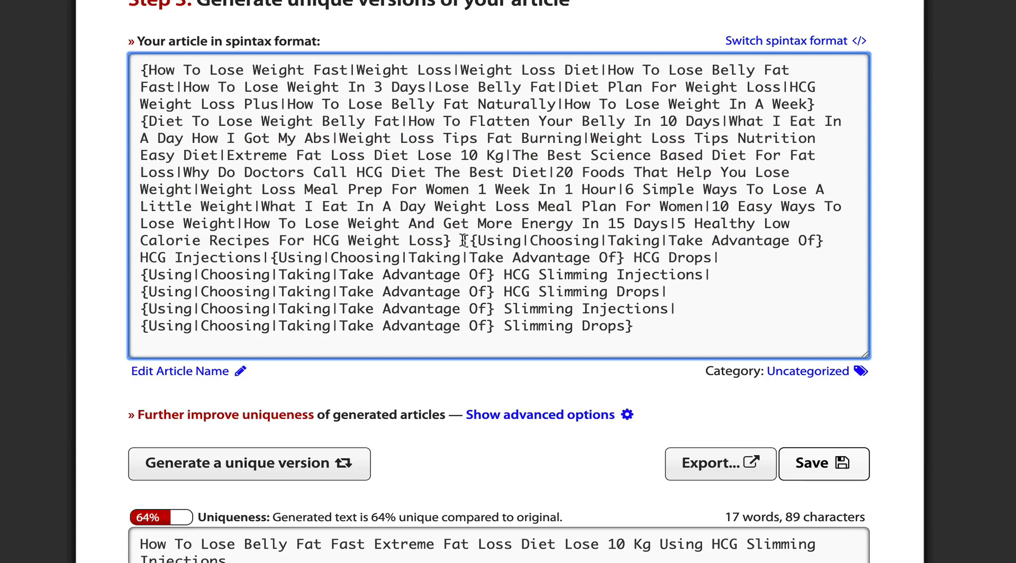
left_click_drag(464, 240, 650, 322)
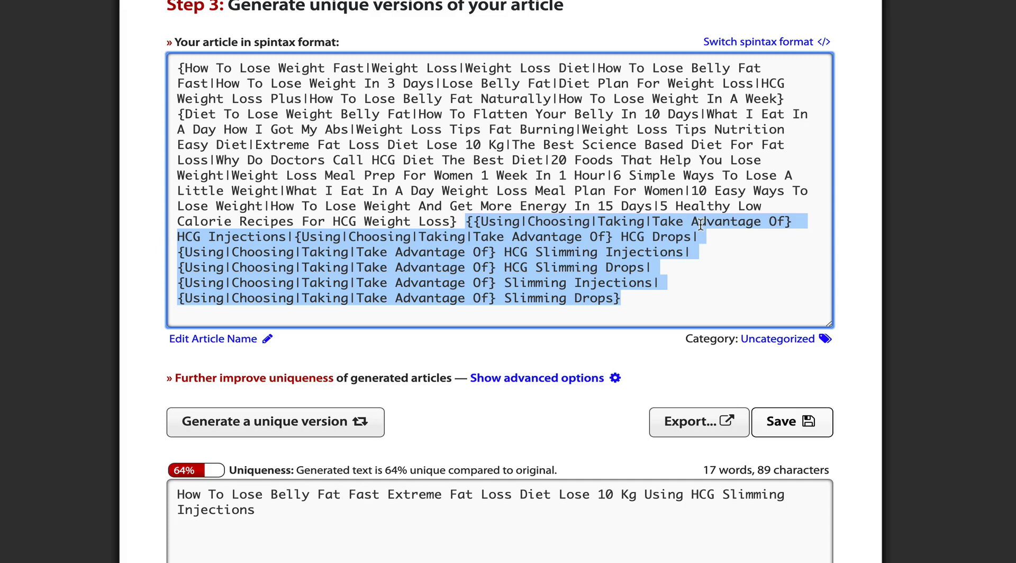
Step: Regenerate until the version reads 'Weight Loss Diet 10 Easy Ways To Lose Weight Using HCG Slimming Drops', 60% unique
scroll(894, 260, "down", 2)
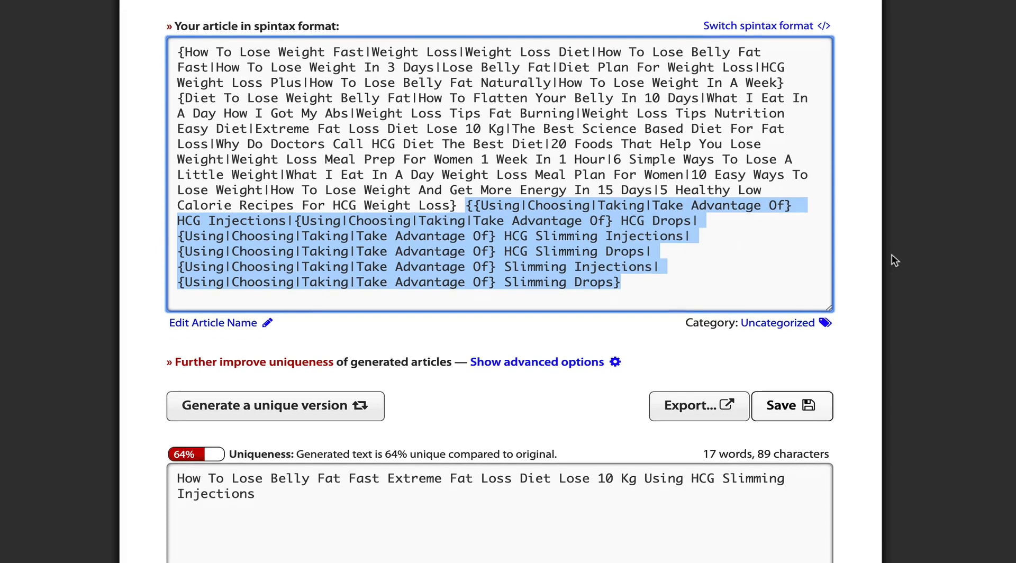
left_click(284, 370)
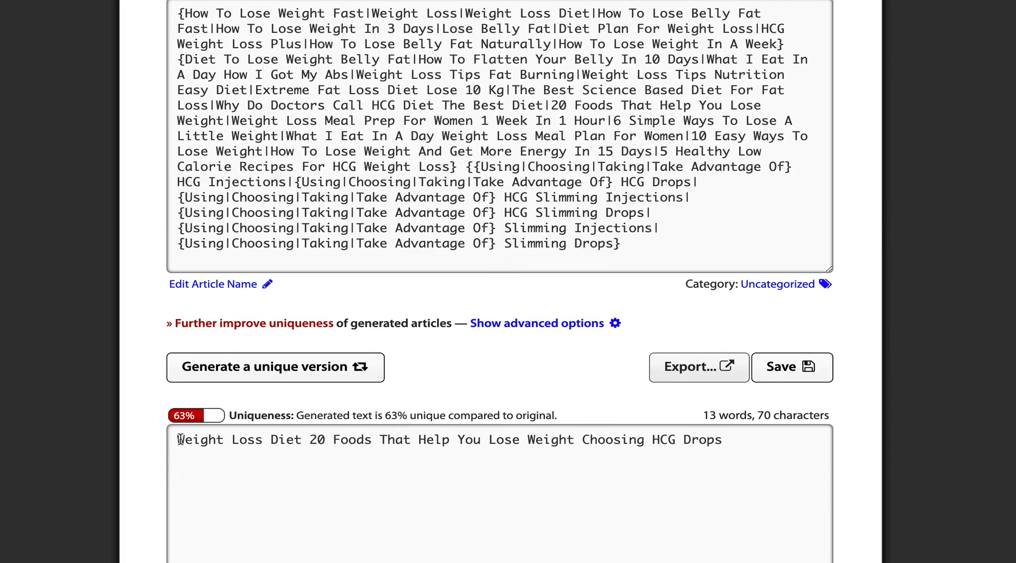
left_click_drag(178, 440, 725, 439)
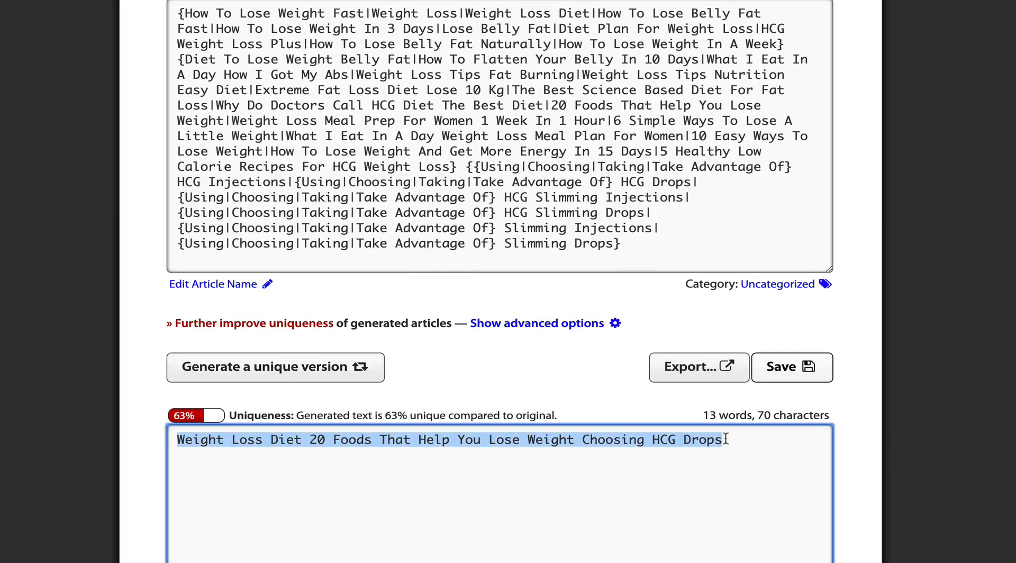
left_click(300, 372)
left_click(300, 372)
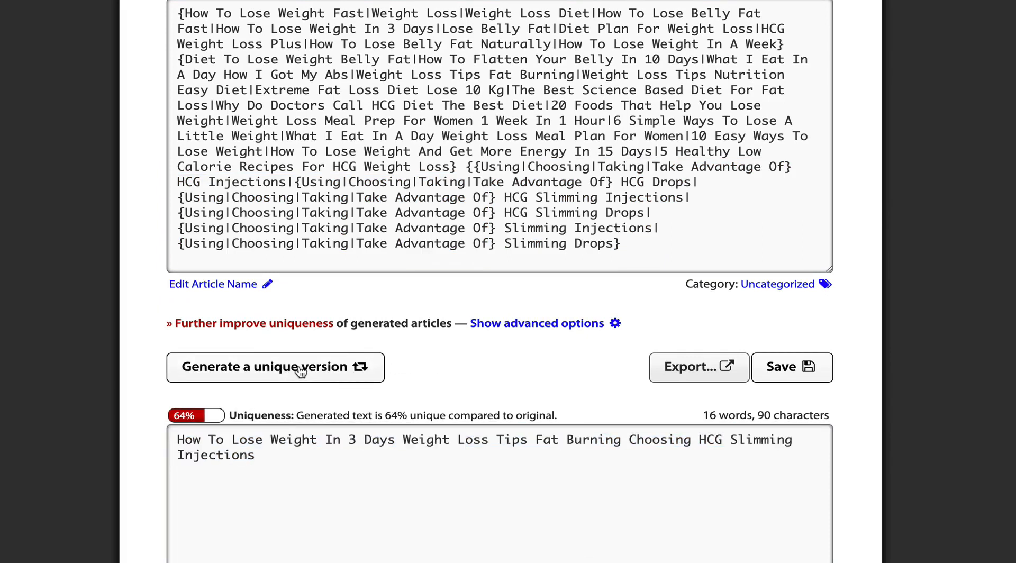
left_click(300, 372)
left_click(301, 372)
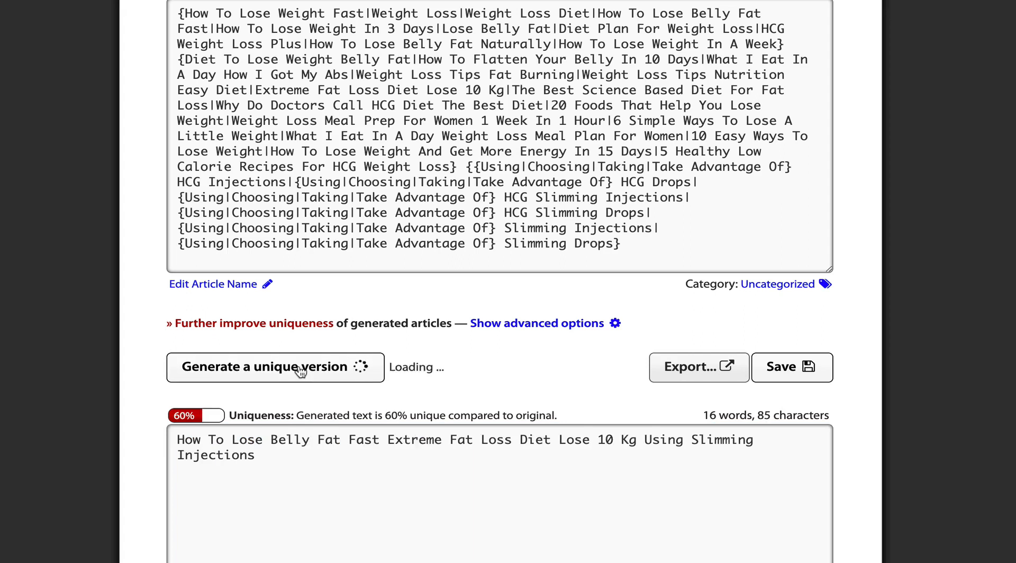
left_click(300, 372)
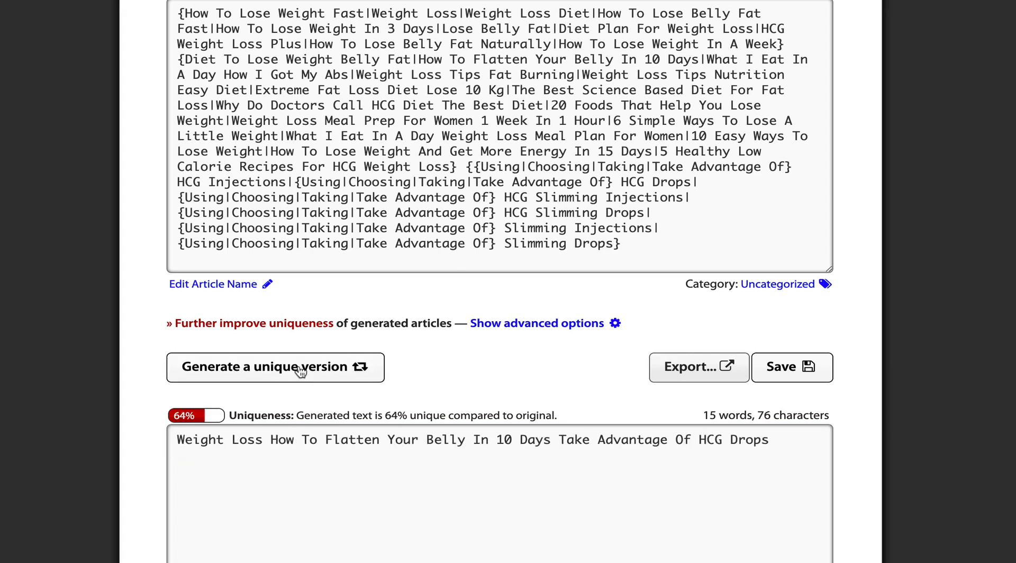
left_click(300, 372)
left_click(300, 372)
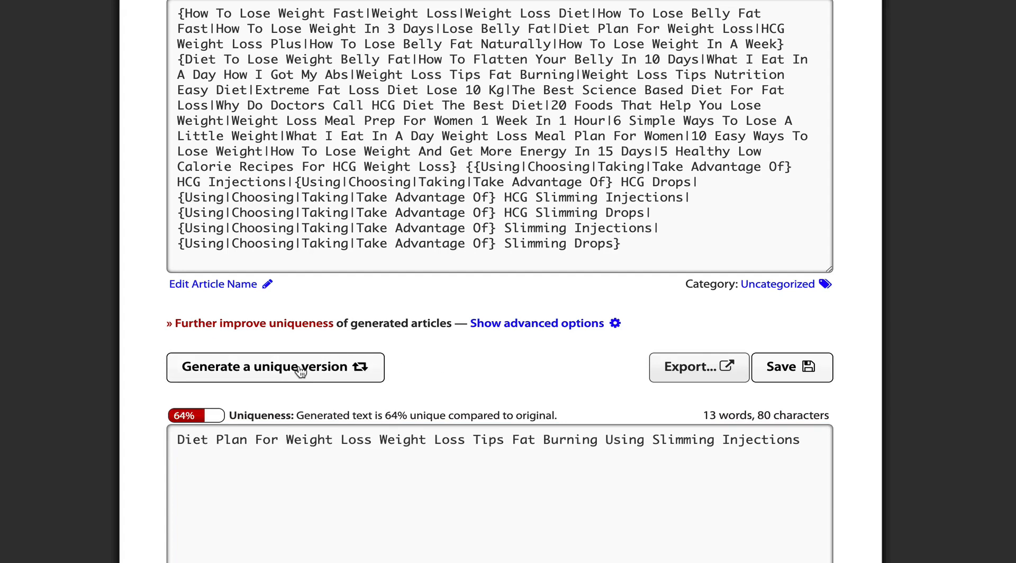
left_click(300, 372)
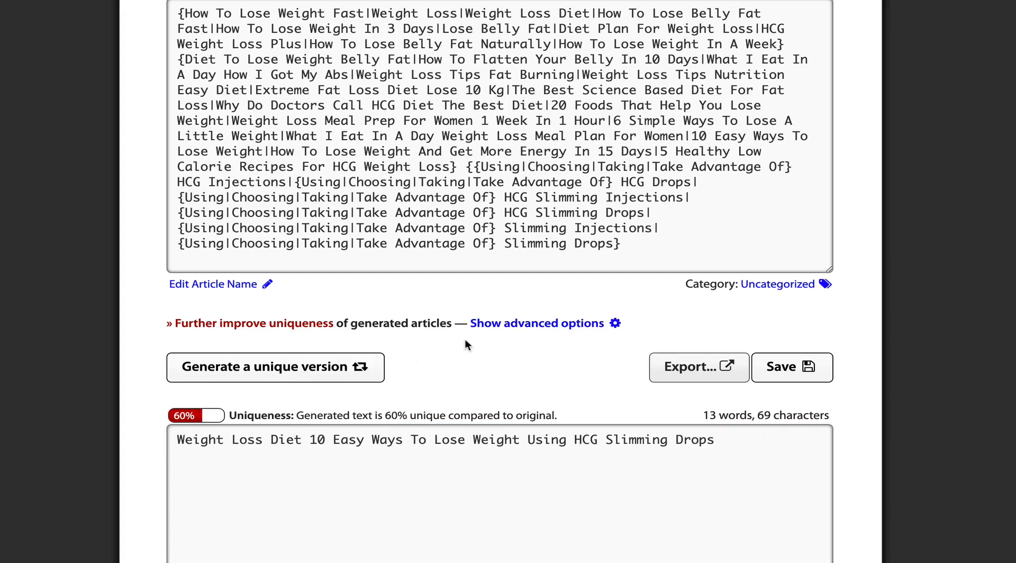
scroll(464, 338, "down", 1)
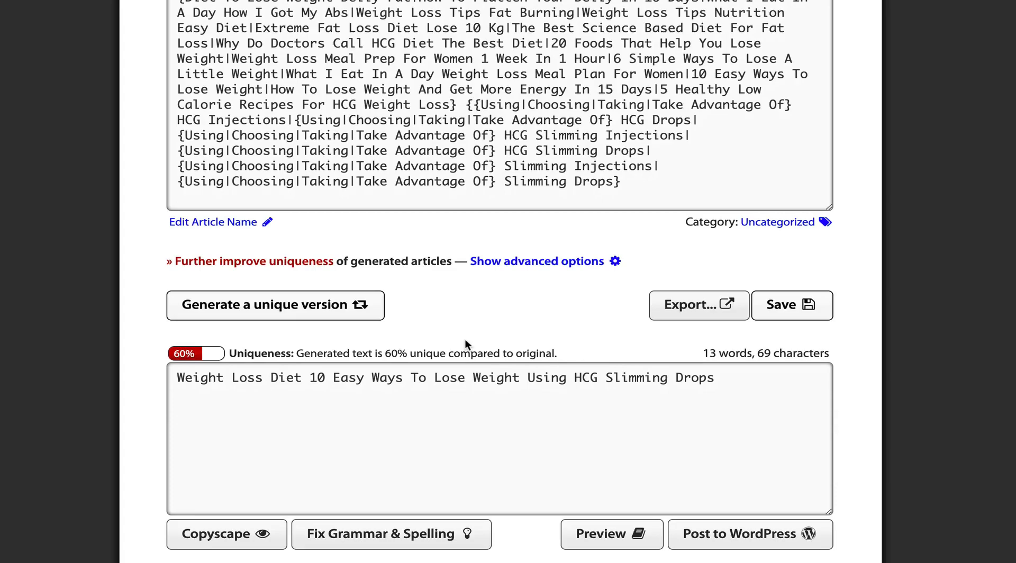
Step: Run Copyscape on the 13-word version and dismiss the too-few-words error
left_click(236, 535)
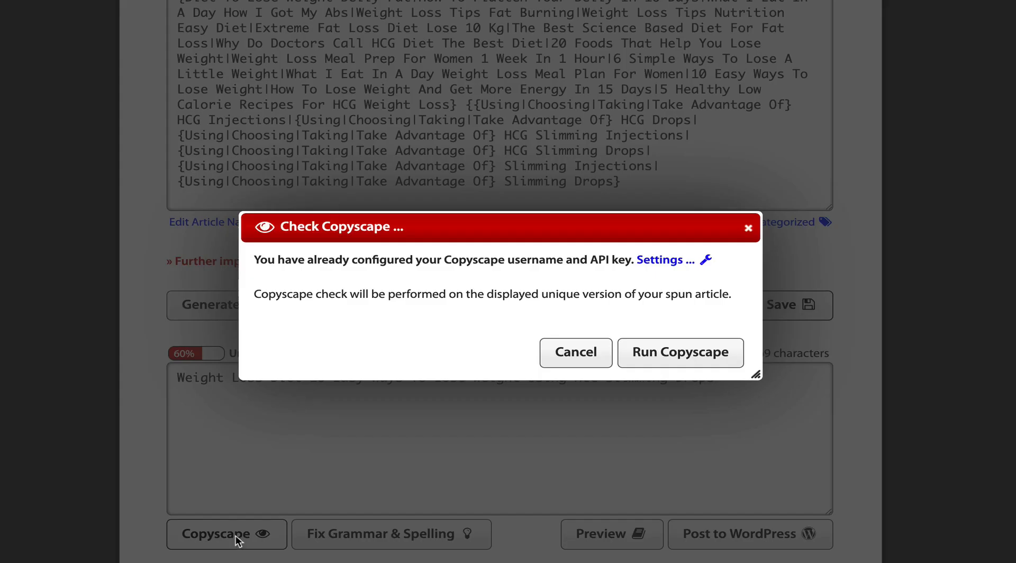
left_click(676, 353)
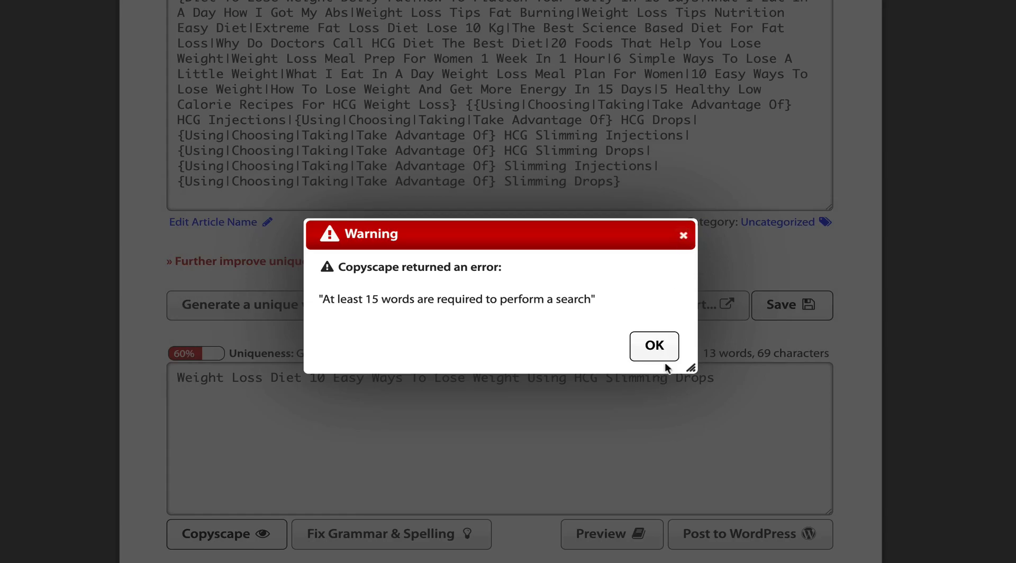
left_click(665, 354)
Step: Generate a 19-word, 64% unique version and get it through the Copyscape check
left_click(260, 308)
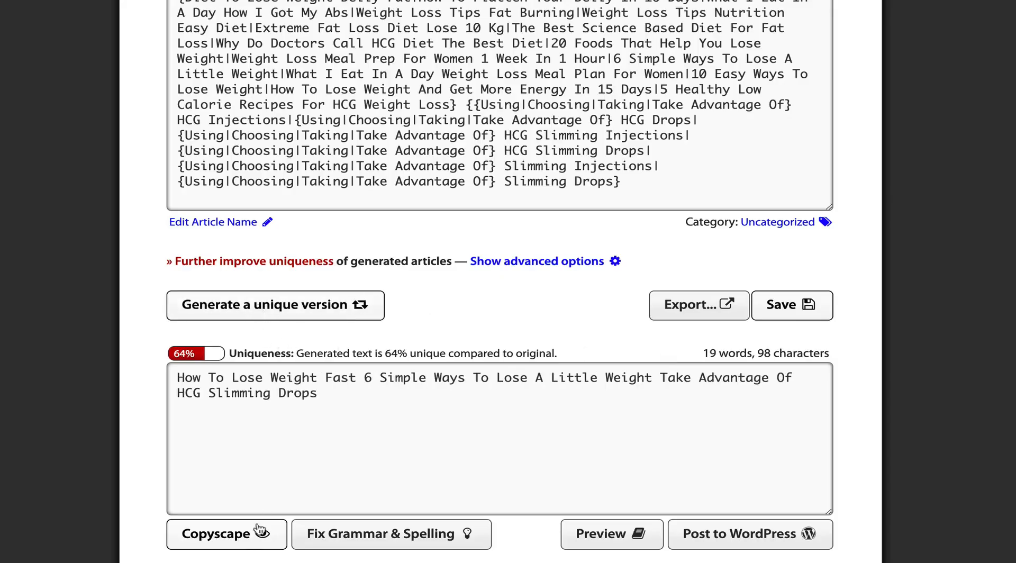
left_click(244, 534)
left_click(675, 352)
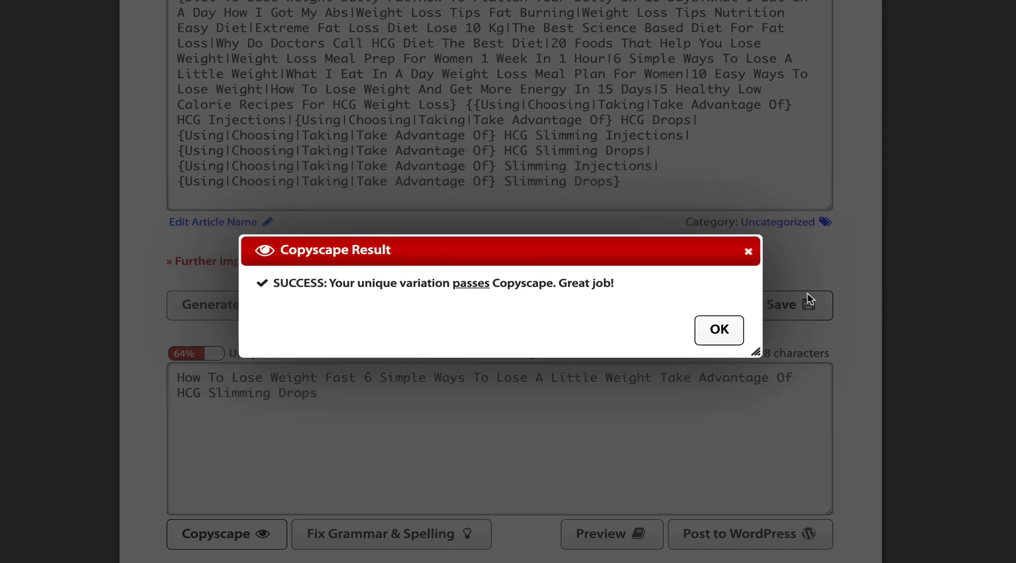
left_click(714, 334)
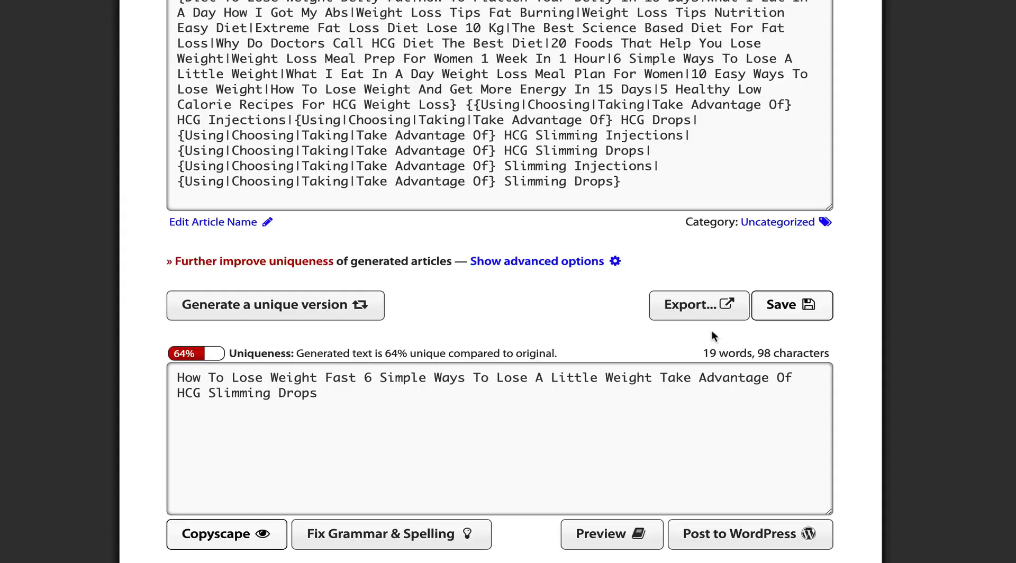
left_click(382, 402)
Step: Select the entire spintax block of HCG weight-loss titles and copy it
scroll(458, 404, "up", 1)
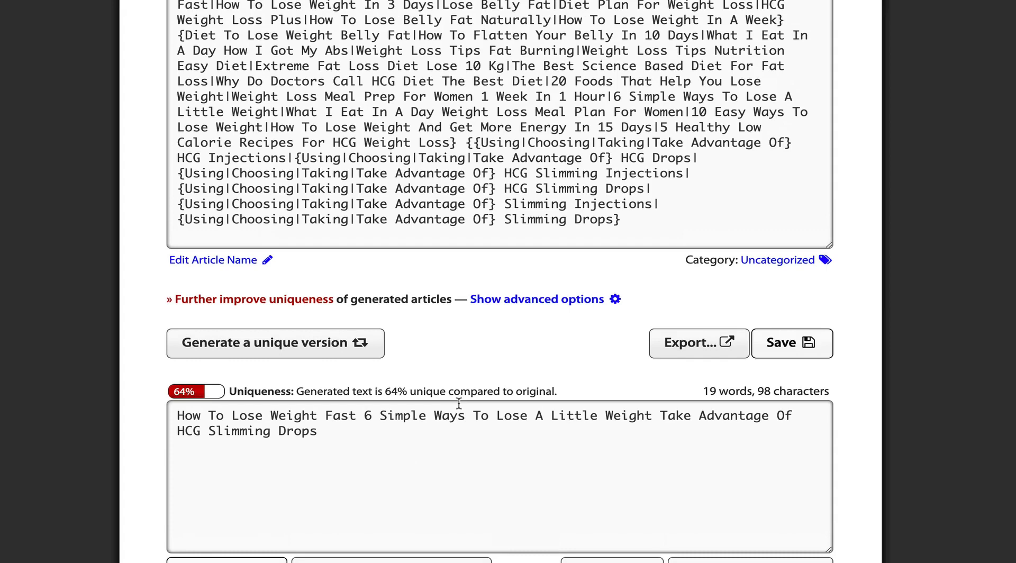
scroll(459, 403, "up", 1)
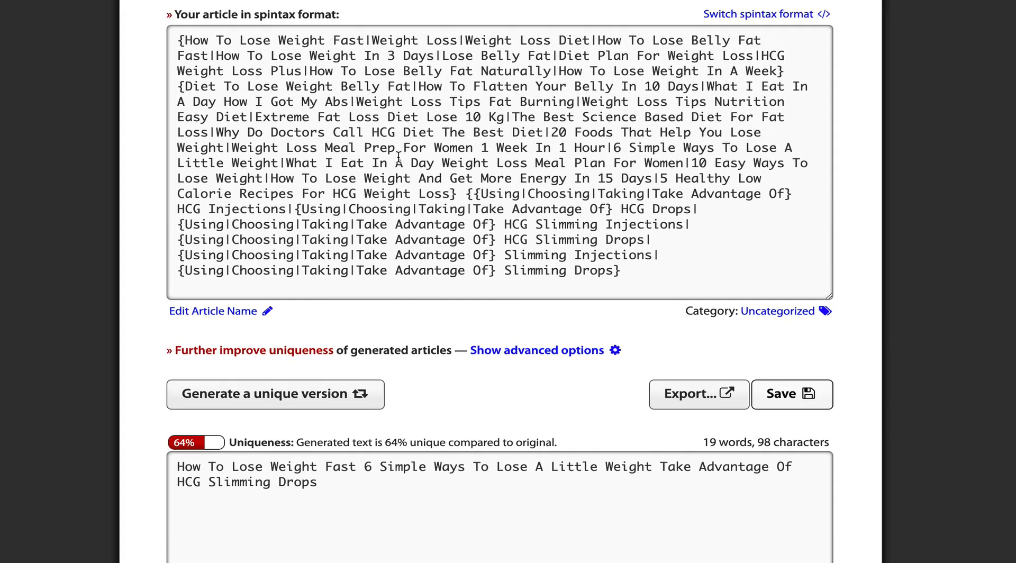
left_click_drag(794, 194, 176, 90)
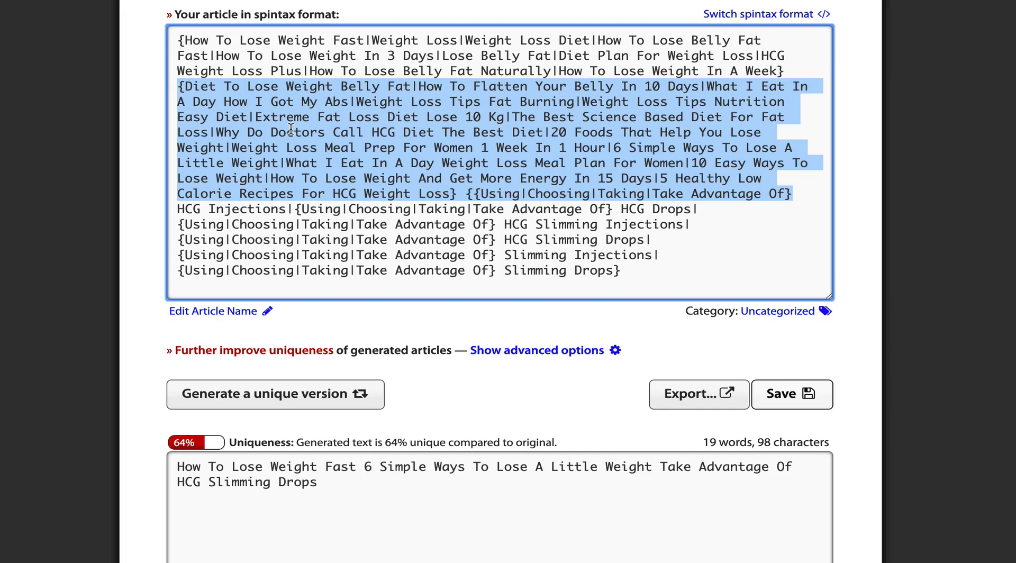
left_click(271, 130)
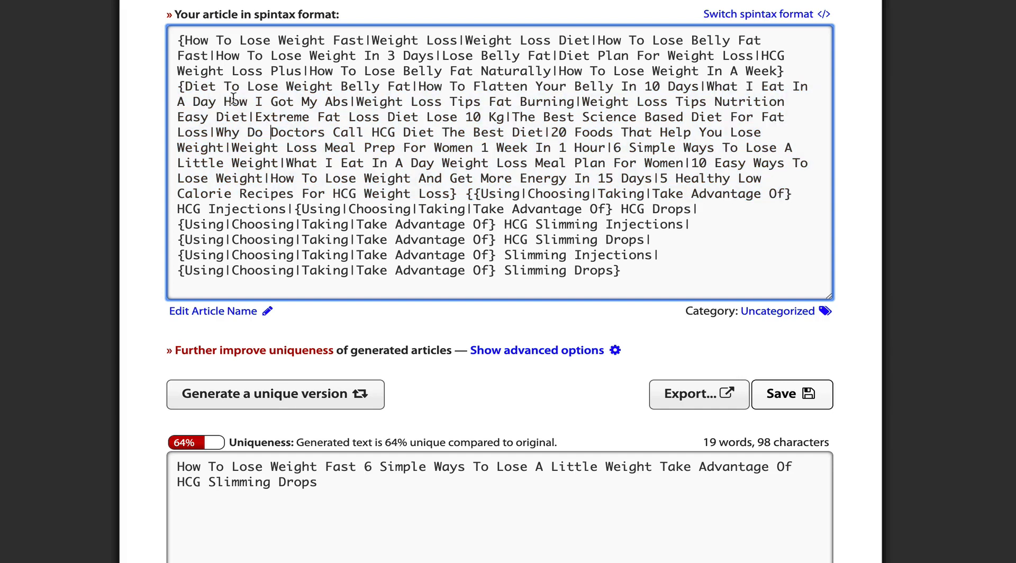
double_click(196, 87)
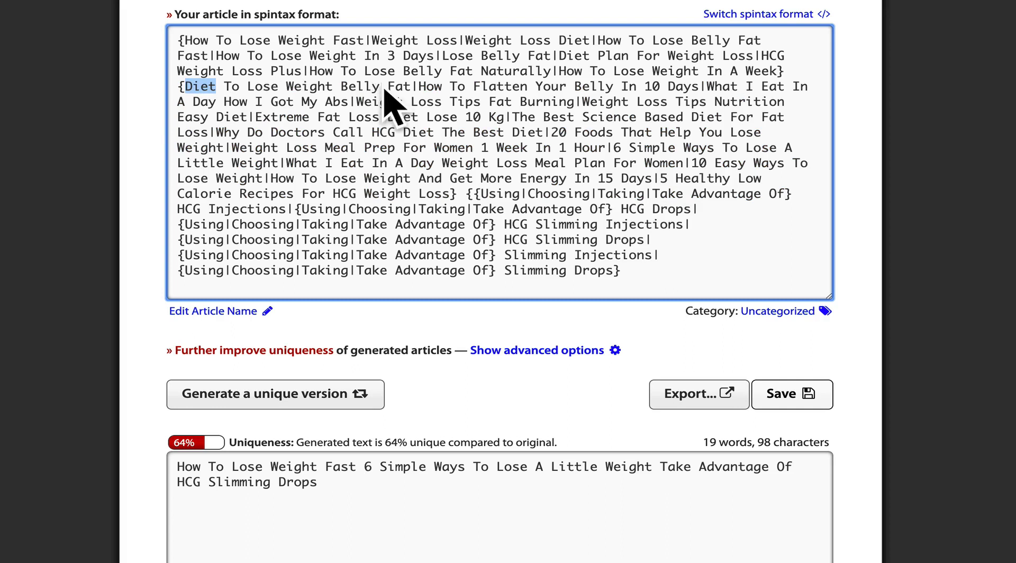
left_click_drag(403, 86, 189, 86)
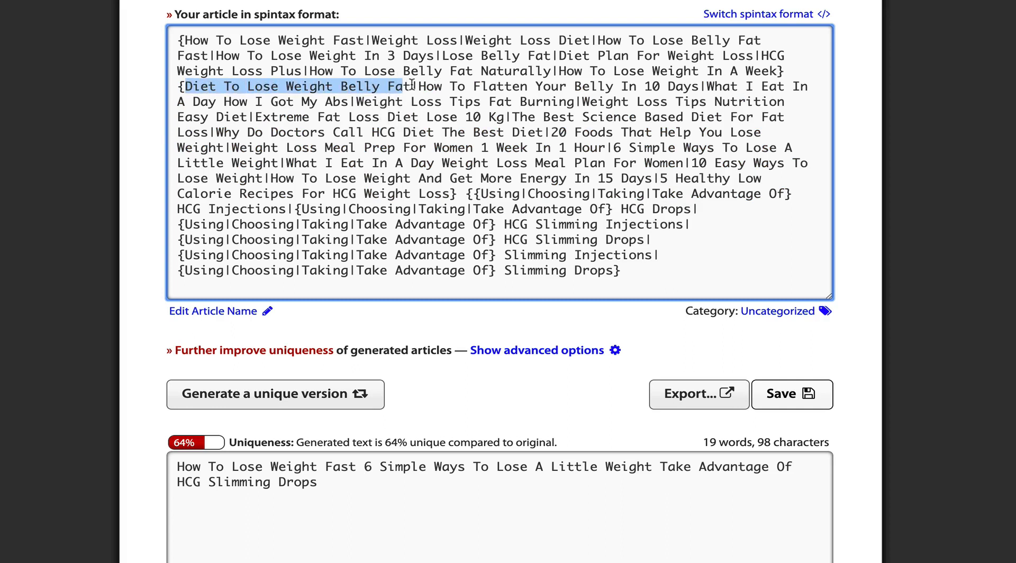
left_click_drag(411, 86, 186, 86)
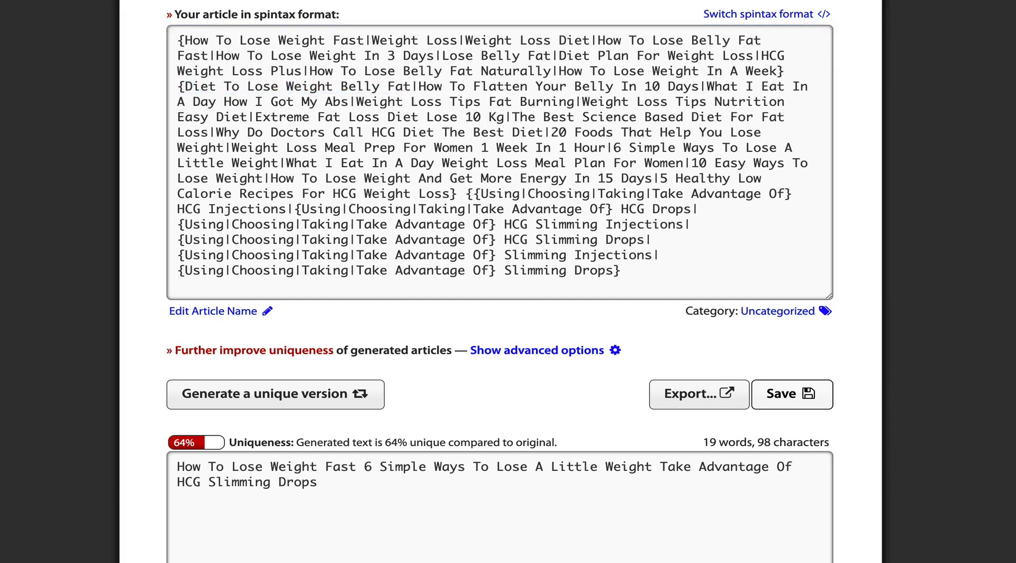
scroll(500, 281, "down", 1)
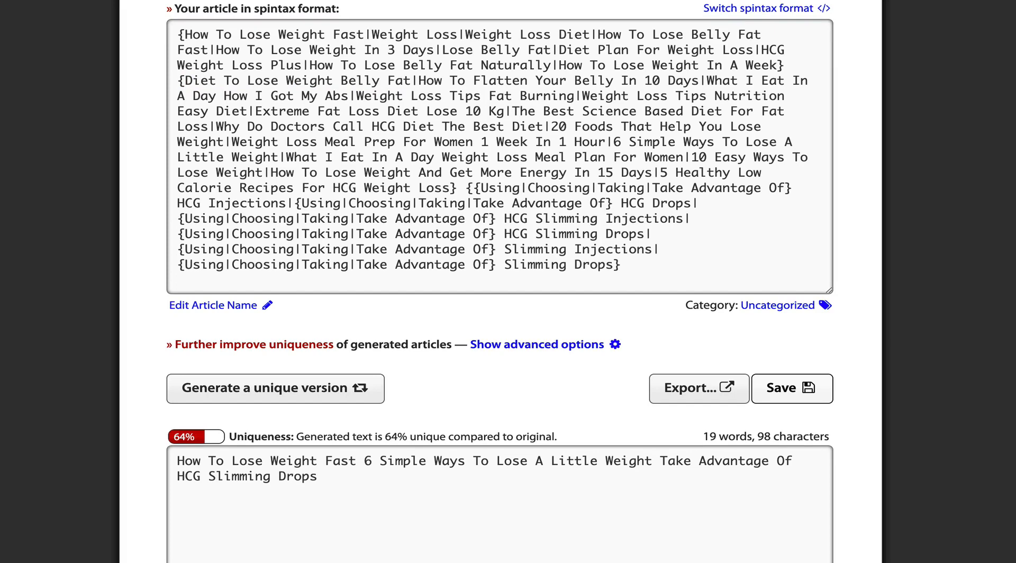
scroll(59, 227, "up", 3)
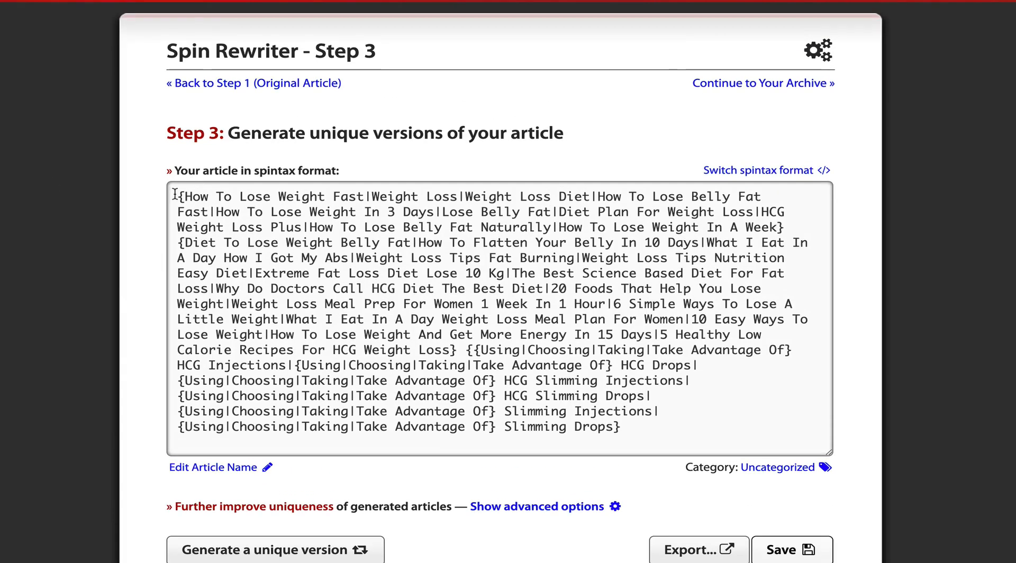
left_click_drag(175, 195, 627, 432)
right_click(418, 265)
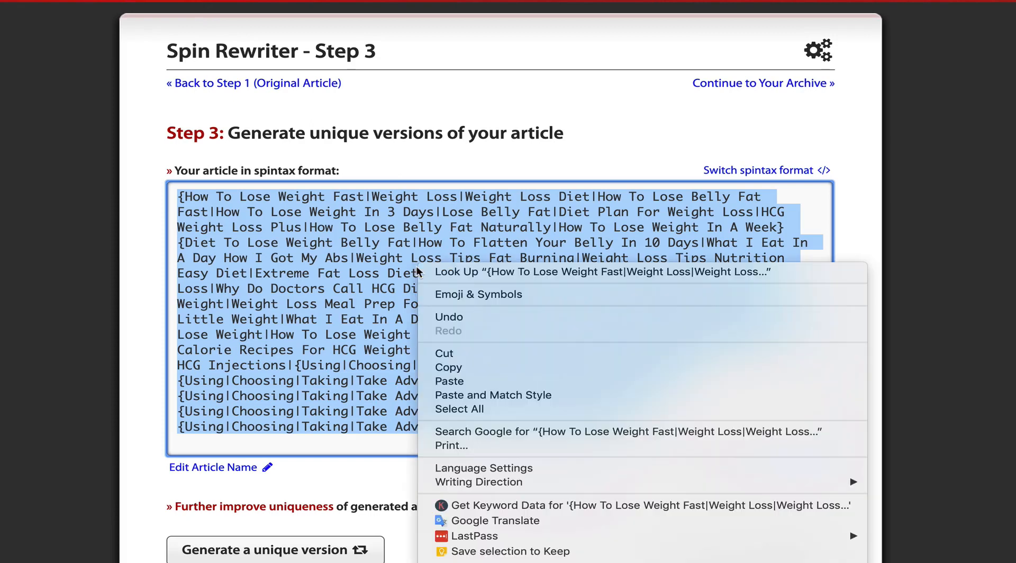
left_click(479, 373)
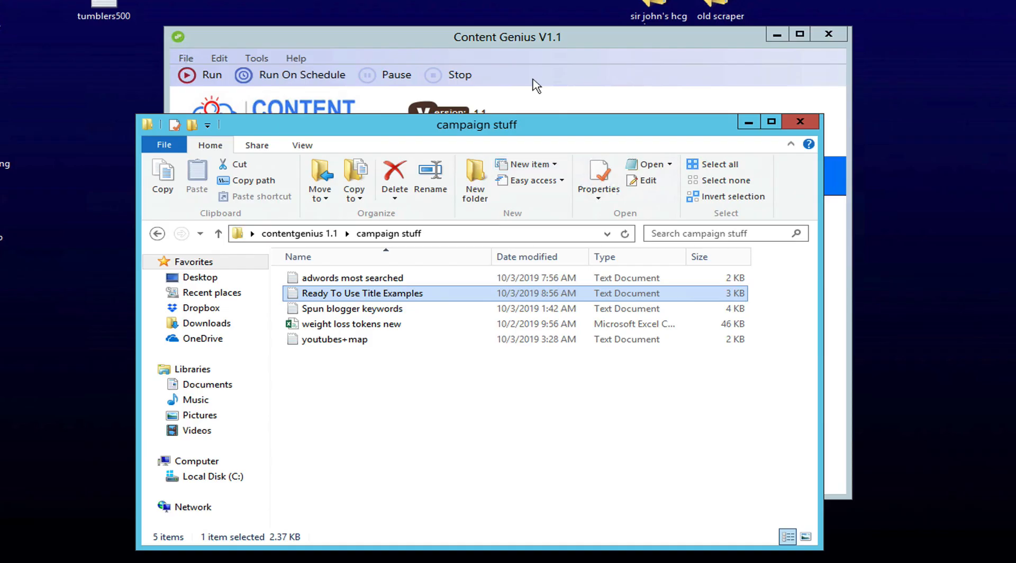
Step: Paste the copied spintax titles into Content Genius's Post titles box
left_click(535, 84)
left_click(591, 343)
key("ctrl+v")
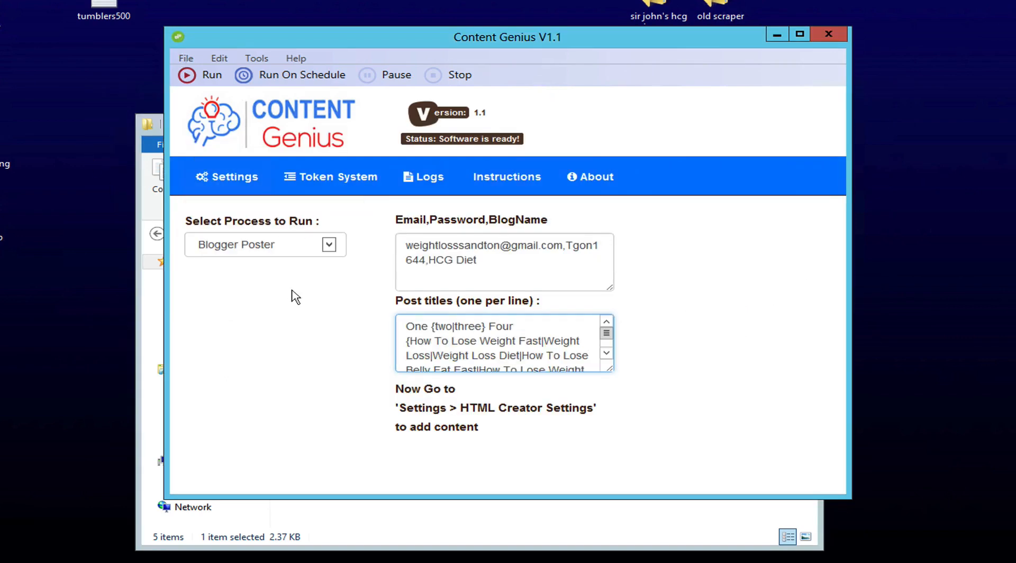
Step: Load 'Spun blogger keywords' as the keyword file in HTML Creator Settings
left_click(228, 179)
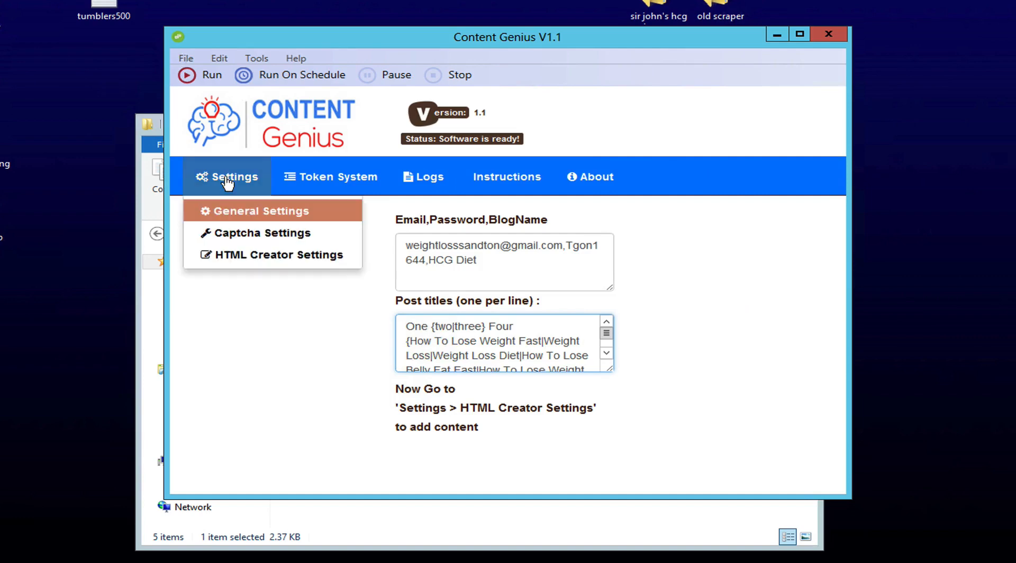
left_click(233, 256)
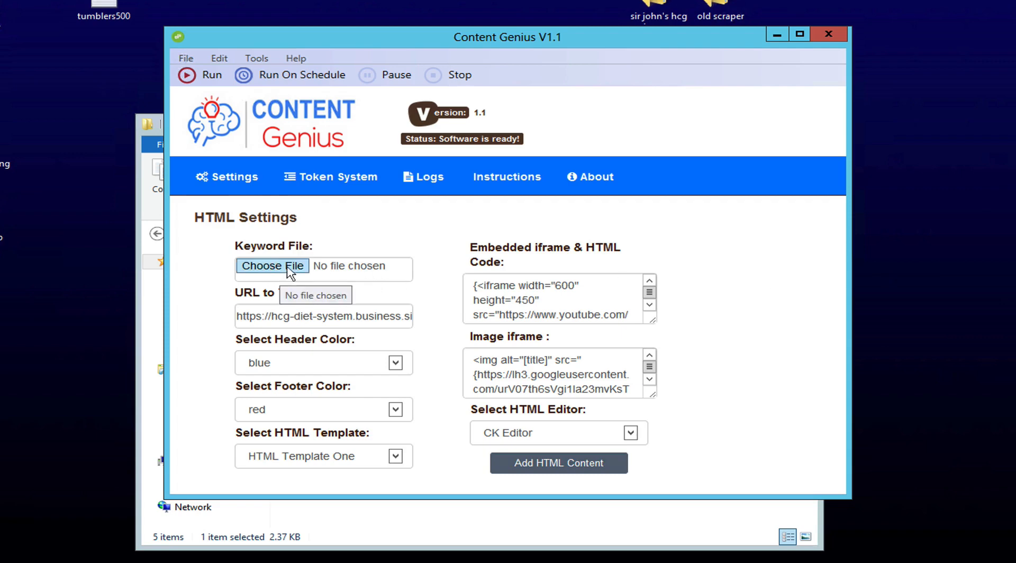
left_click(272, 265)
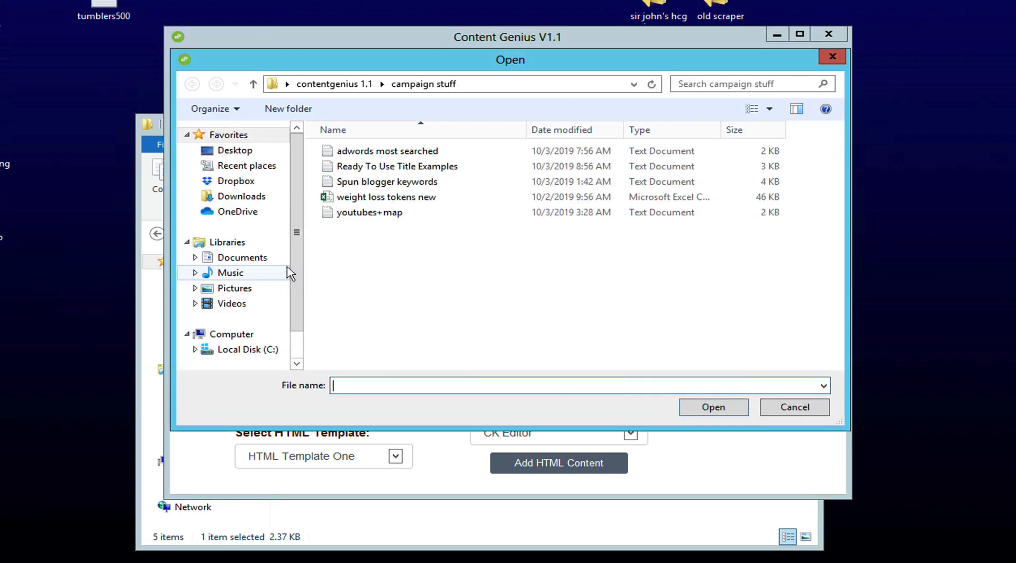
left_click(325, 184)
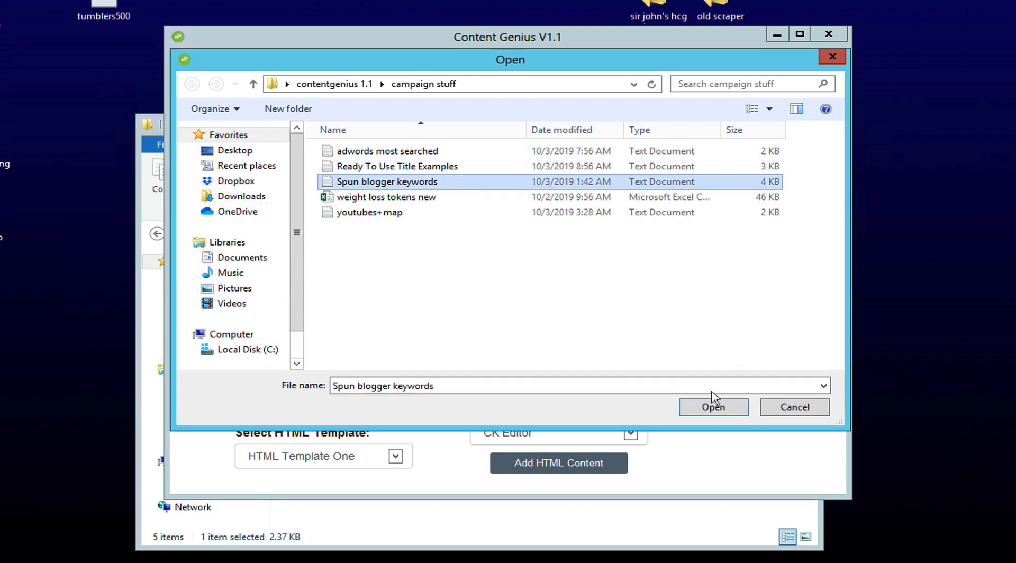
left_click(715, 407)
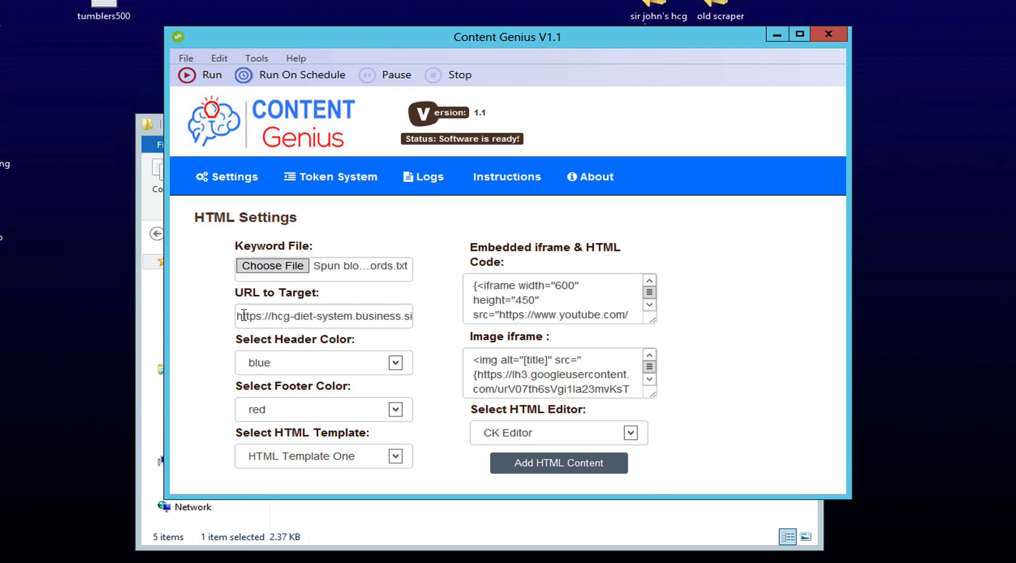
Step: Check the target URL and image iframe code, then bring up the HTML Editor for the body
left_click_drag(243, 316, 452, 319)
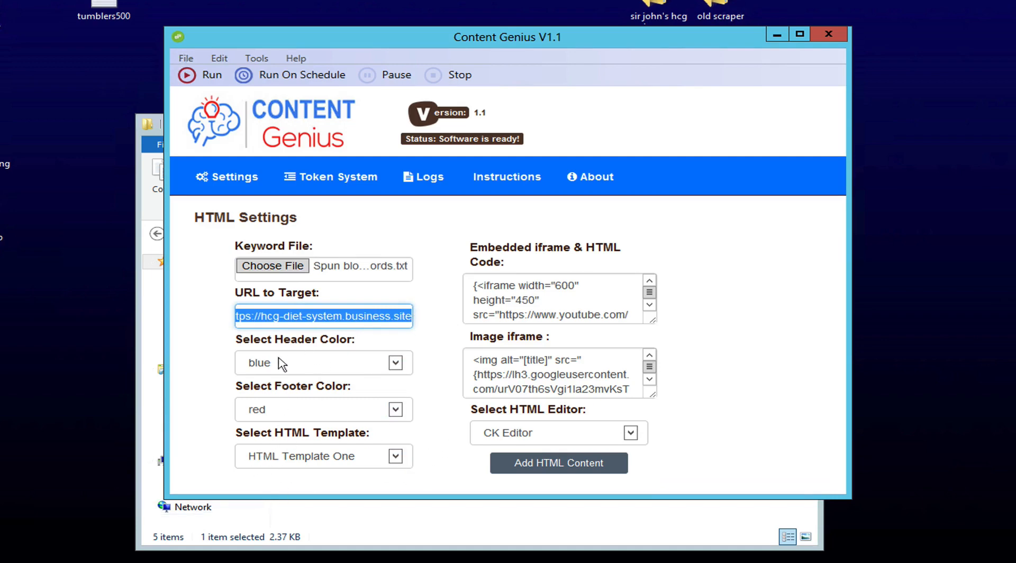
left_click(445, 446)
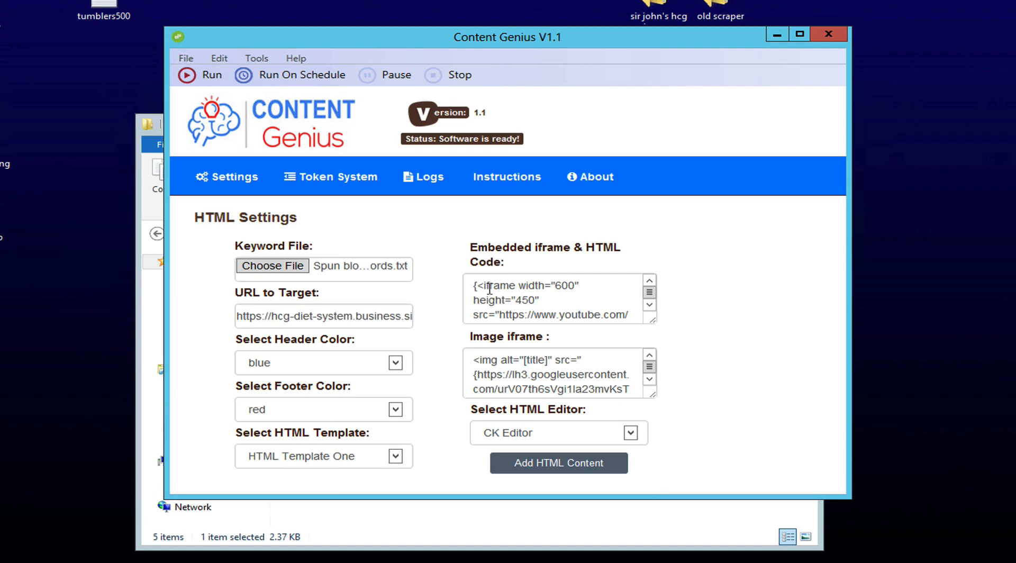
left_click_drag(491, 286, 473, 286)
left_click_drag(627, 333, 714, 304)
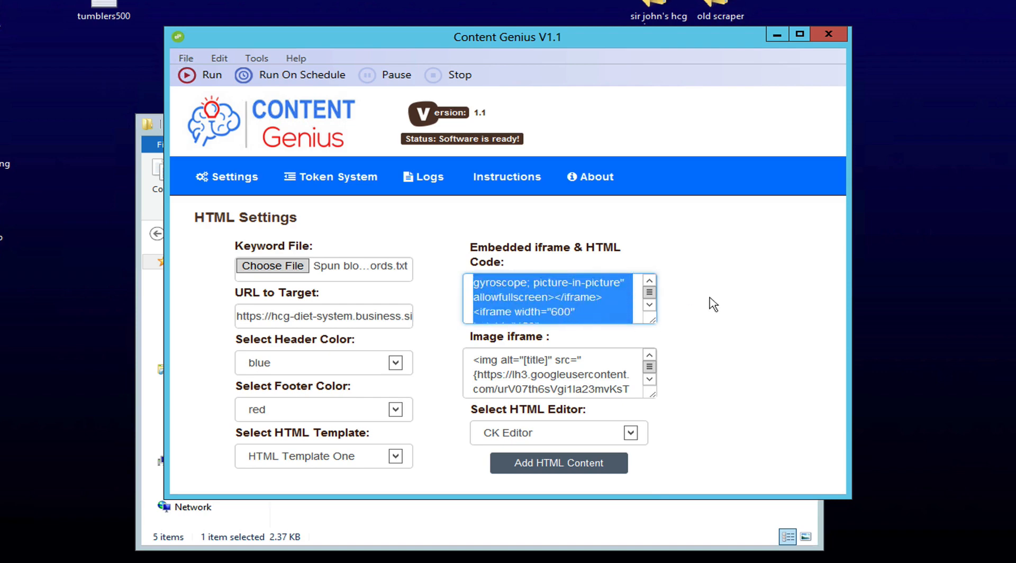
left_click(713, 304)
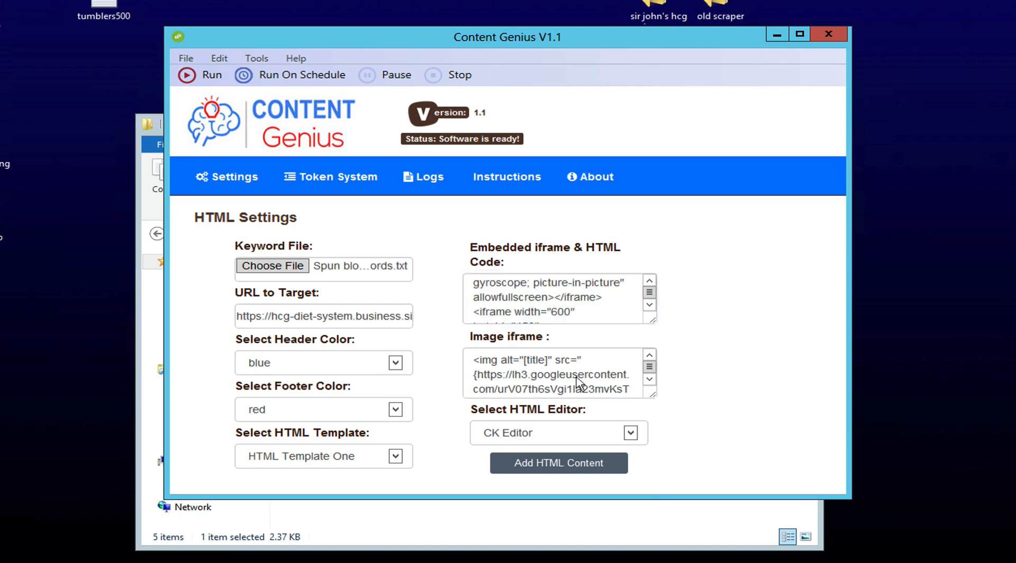
left_click(523, 369)
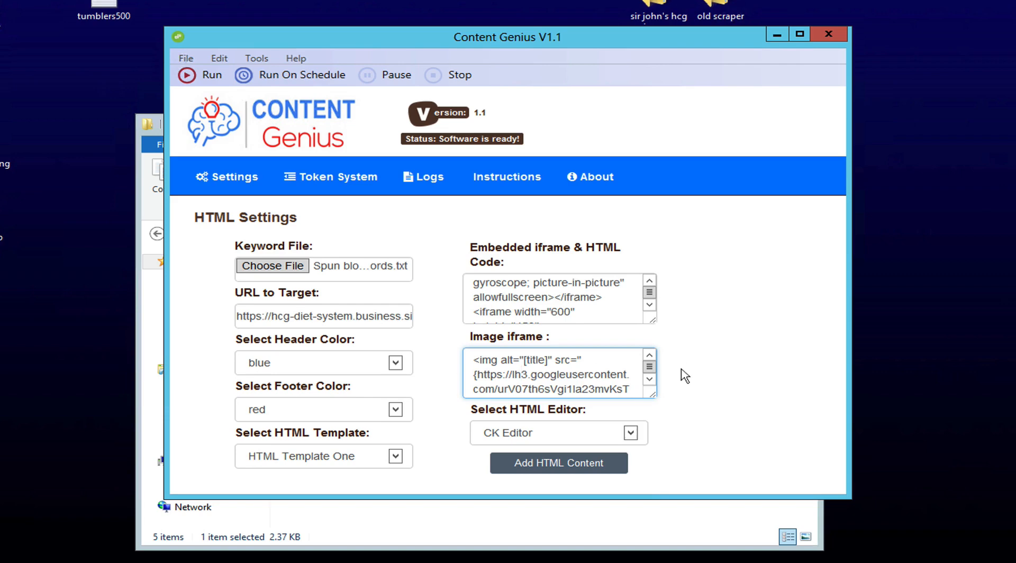
left_click(545, 468)
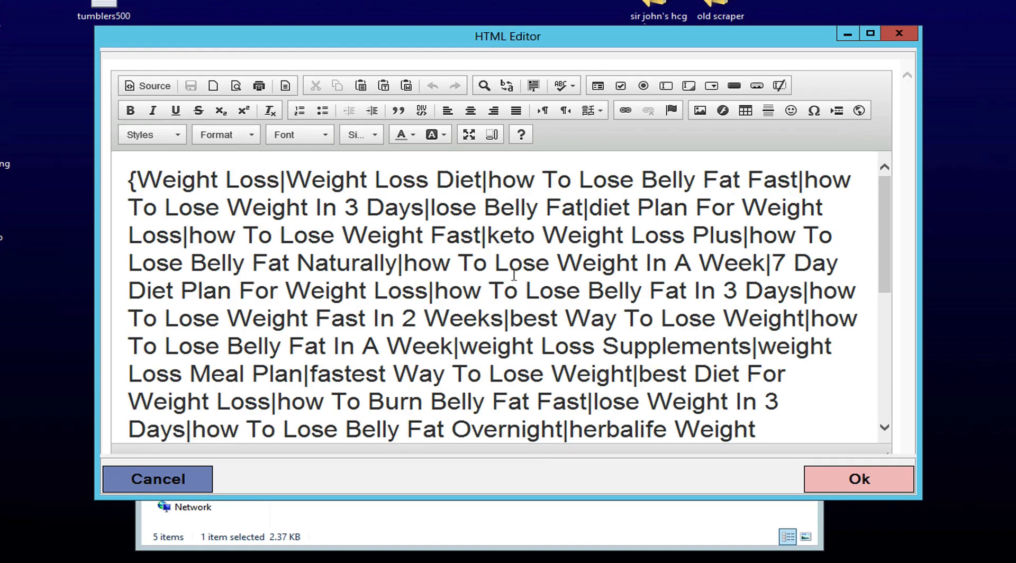
Step: Review the article-placeholder body content and accept it, closing the HTML Editor
scroll(513, 274, "down", 3)
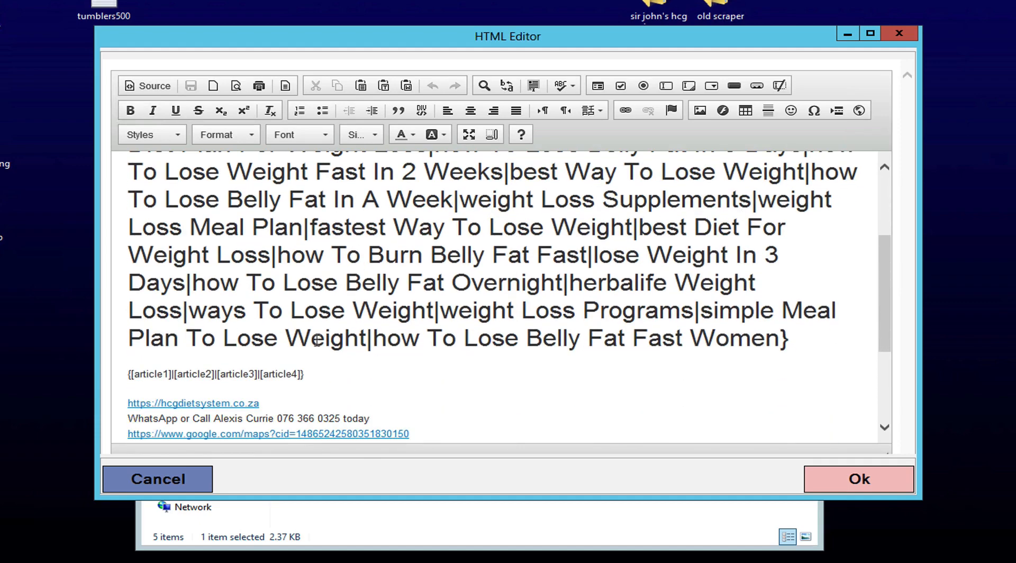
left_click_drag(314, 371, 123, 374)
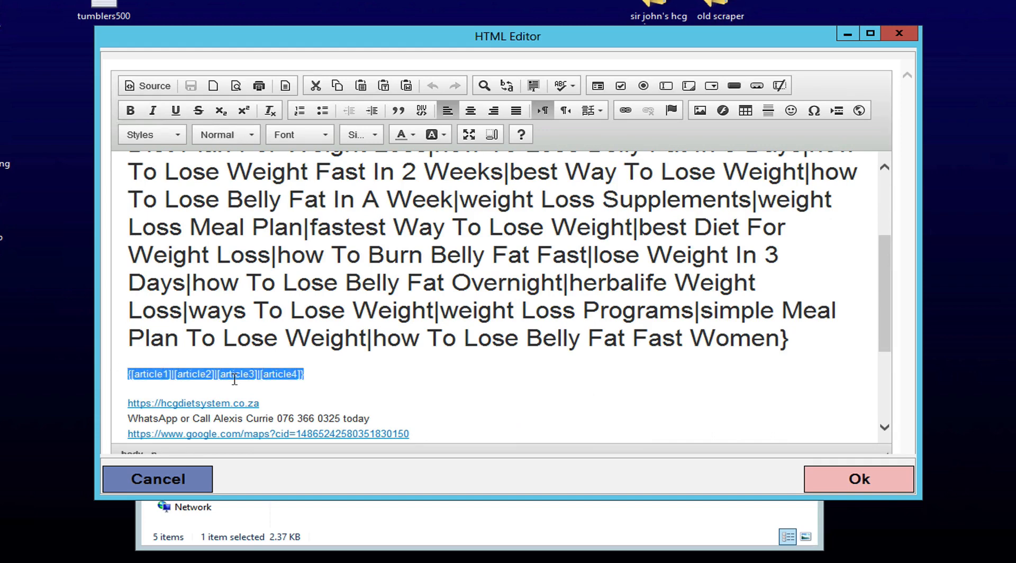
left_click(349, 375)
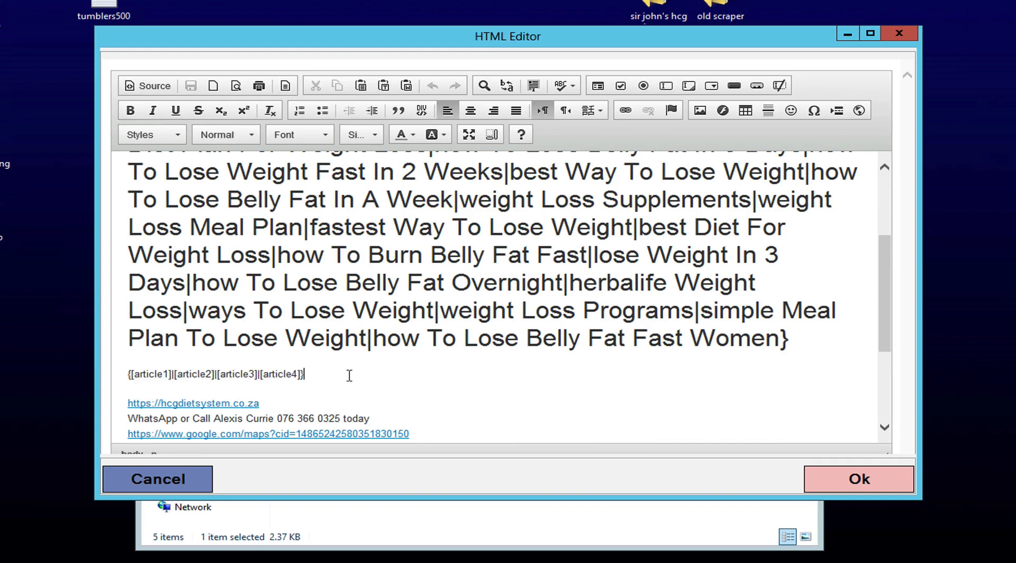
scroll(689, 375, "down", 3)
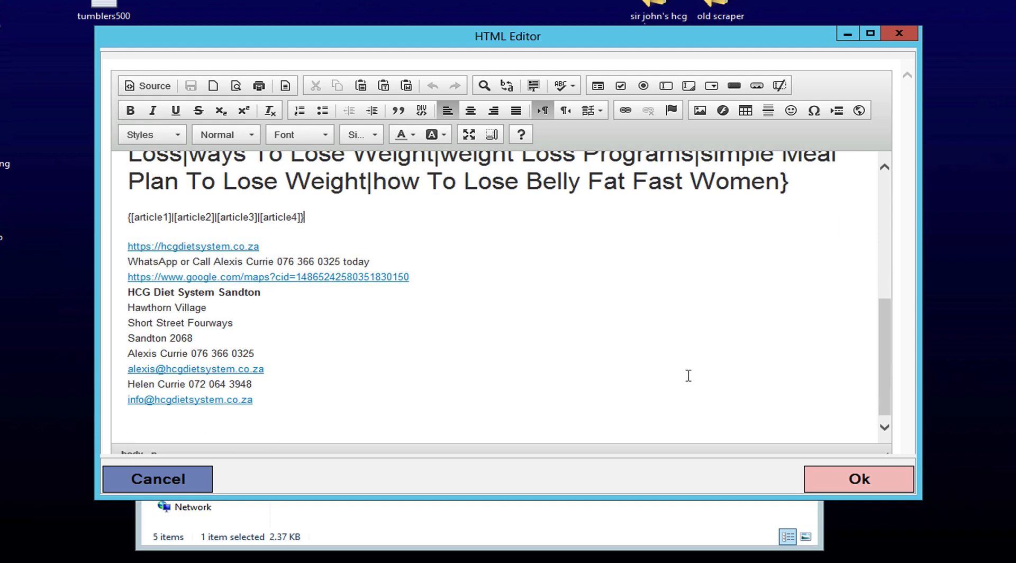
left_click(857, 479)
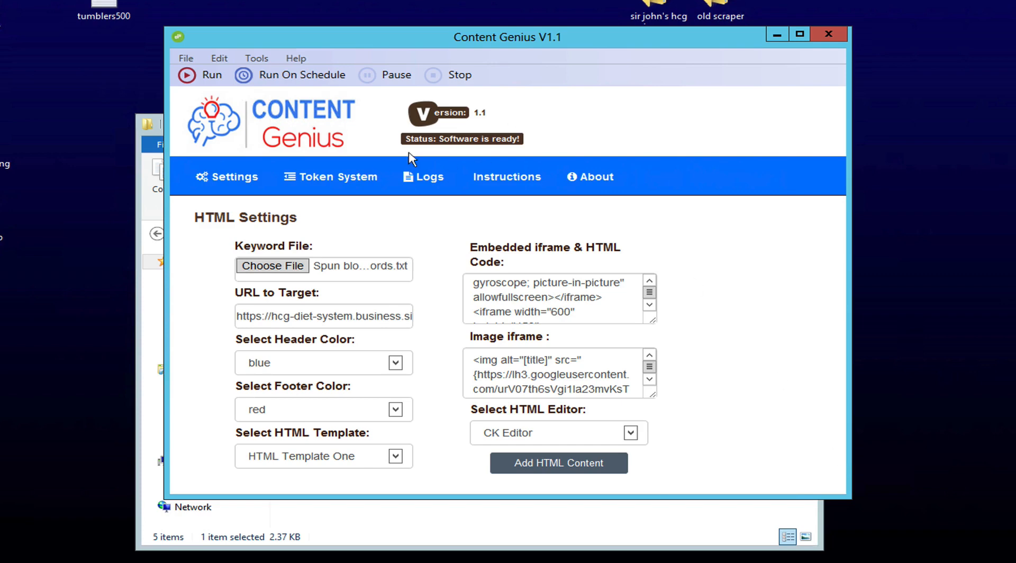
Step: Start the posting run and sign in to Google with the account e-mail and password
left_click(209, 75)
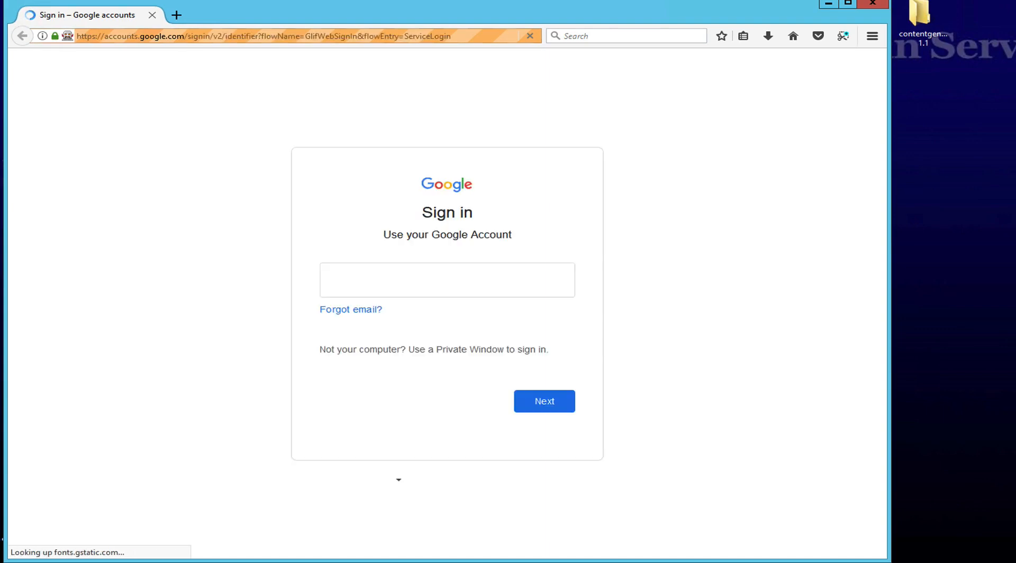
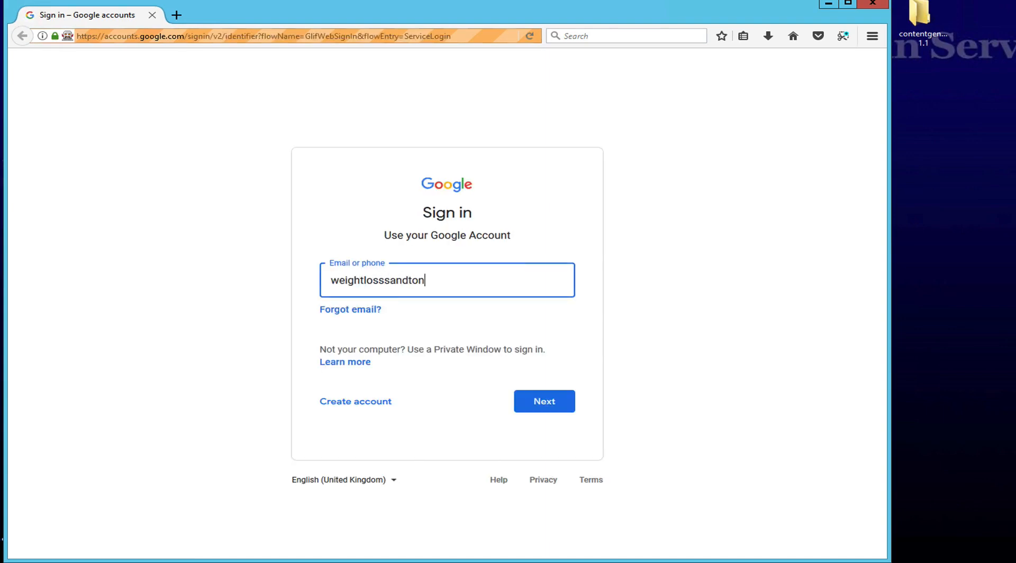
key("Return")
type("********")
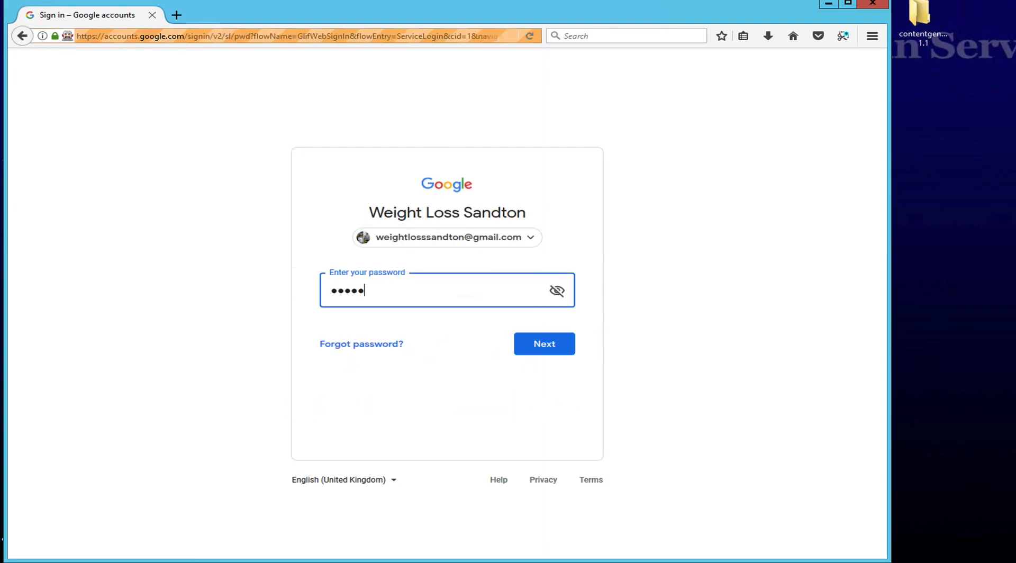
key("Return")
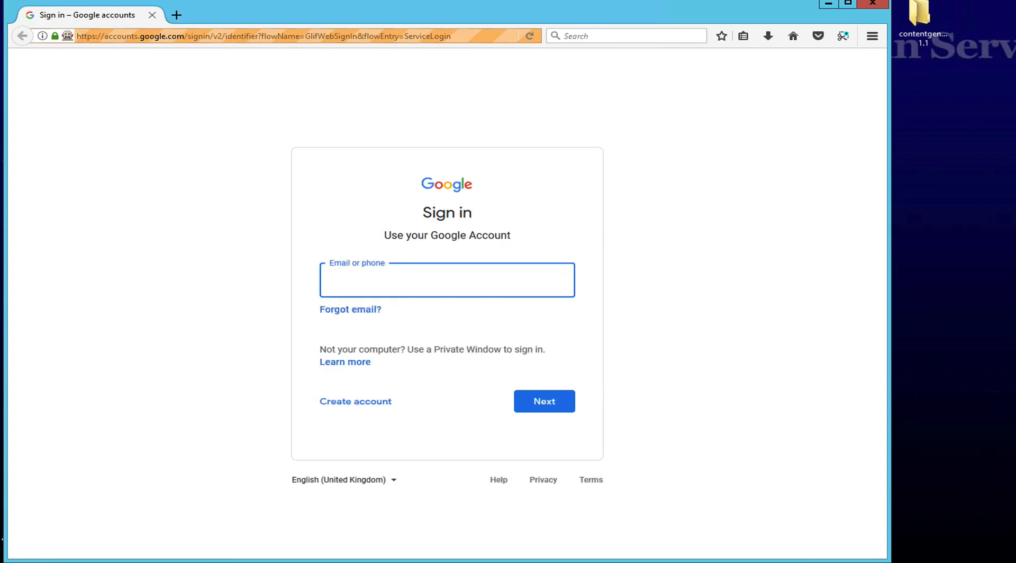
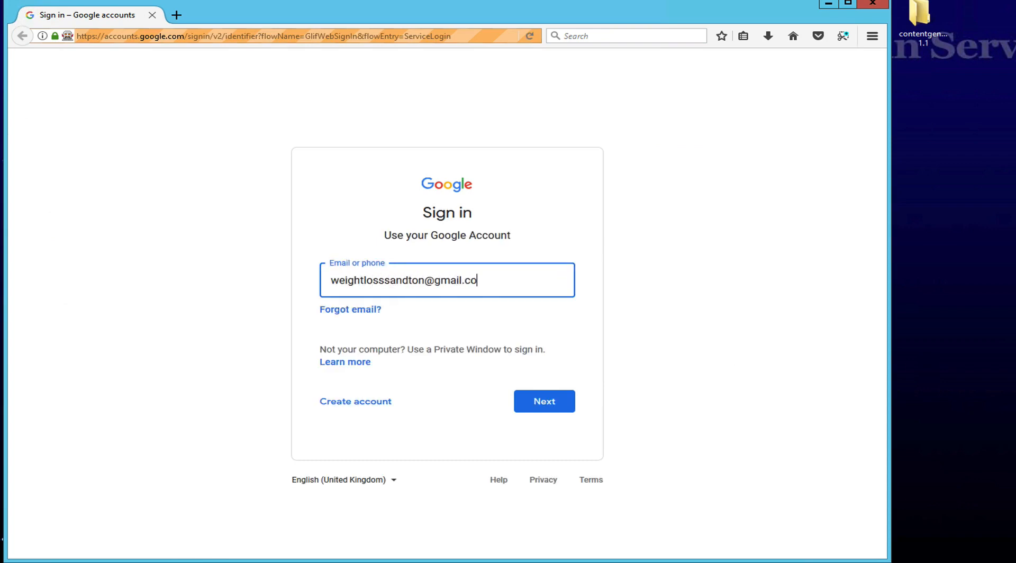
Step: Re-enter the Google account e-mail and password, then start a new Blogger post
key("Return")
type("••••••••")
key("Return")
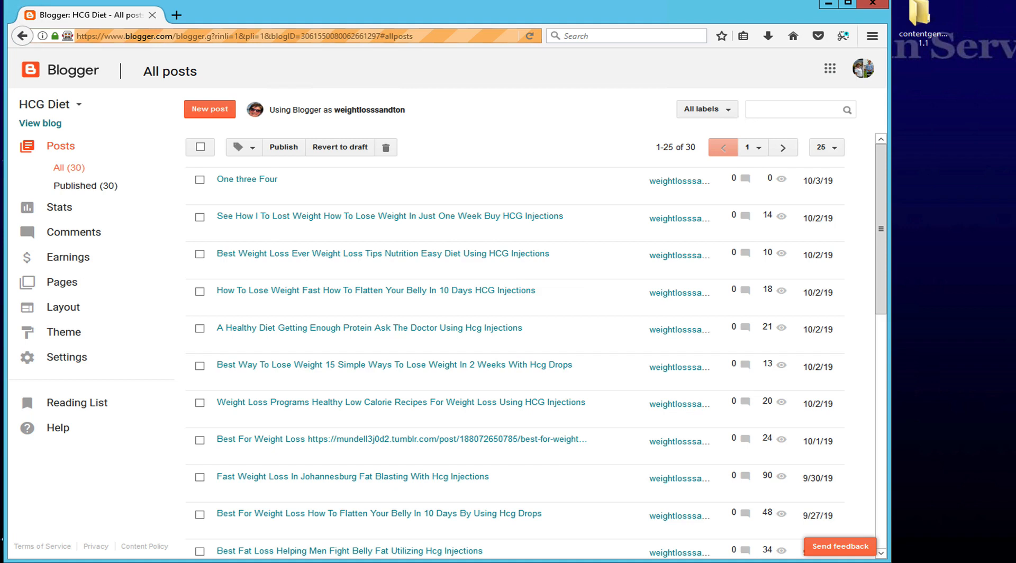
left_click(210, 109)
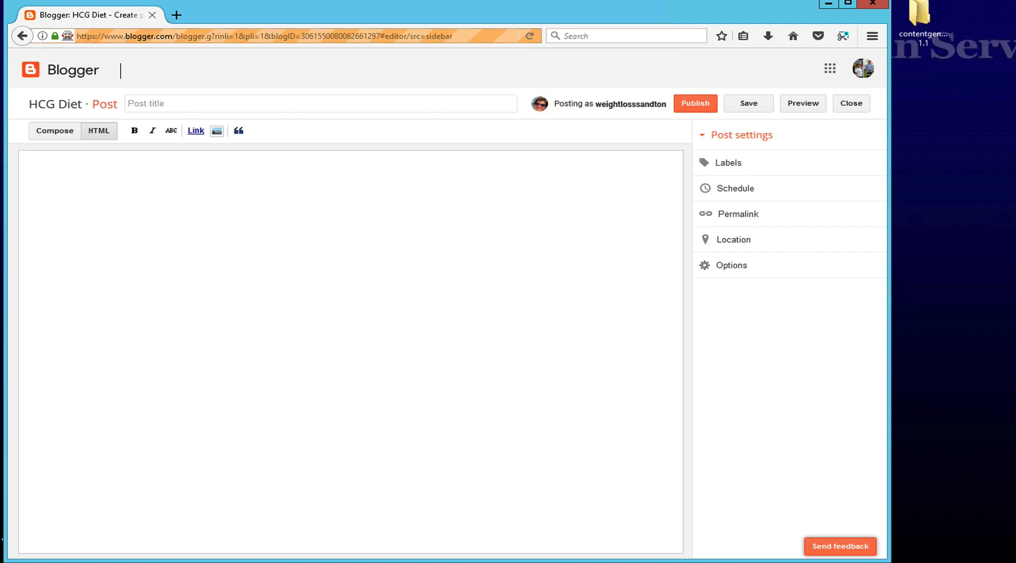
Step: Paste the generated HTML body, save the draft, and title it 'Weight Loss Diet Diet To Lose Weight Belly Fat Using Slimming Injections'
key("ctrl+v")
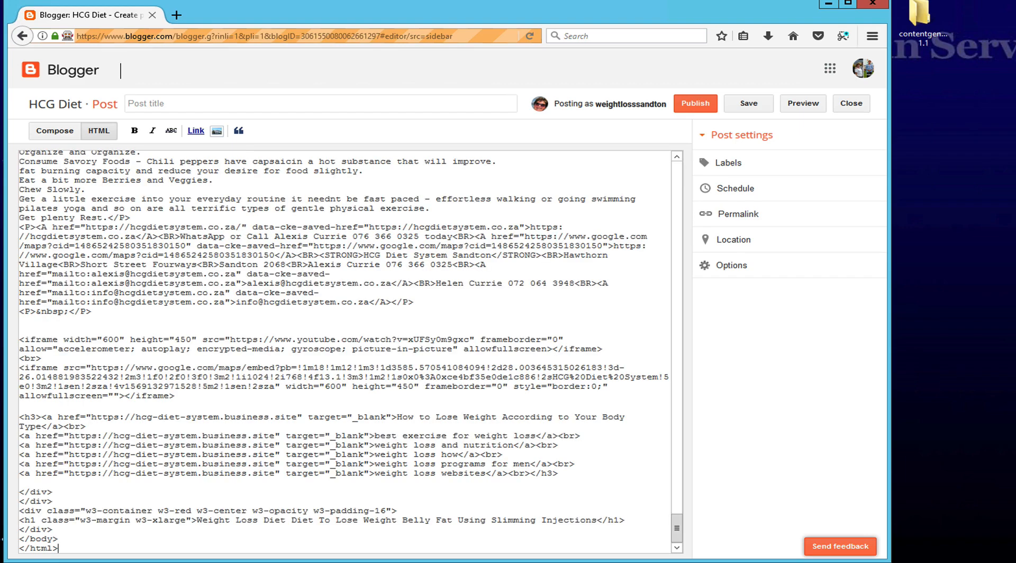
key("ctrl+s")
type("Weigh")
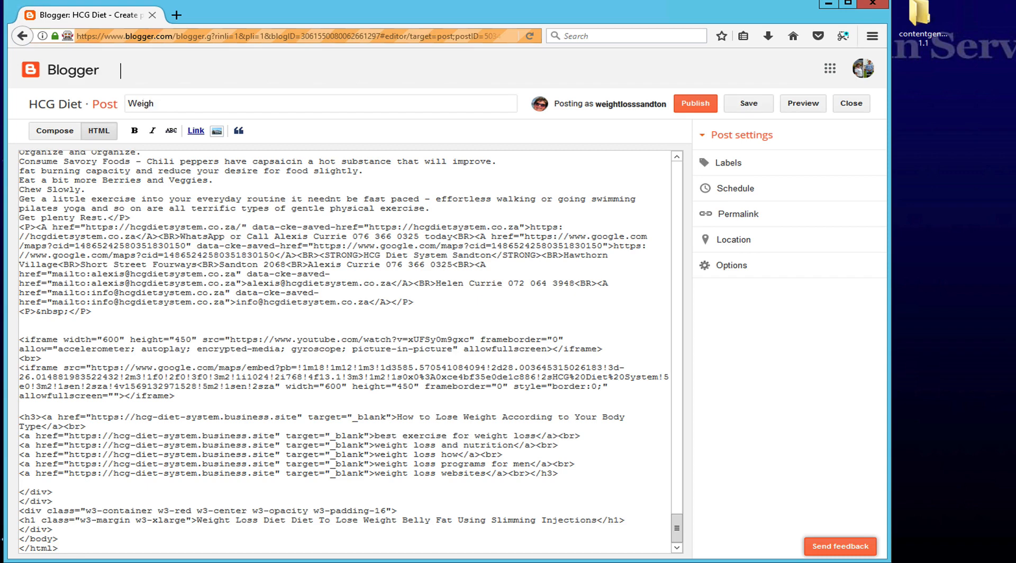
type("t Loss Diet Diet To Lose Weigh")
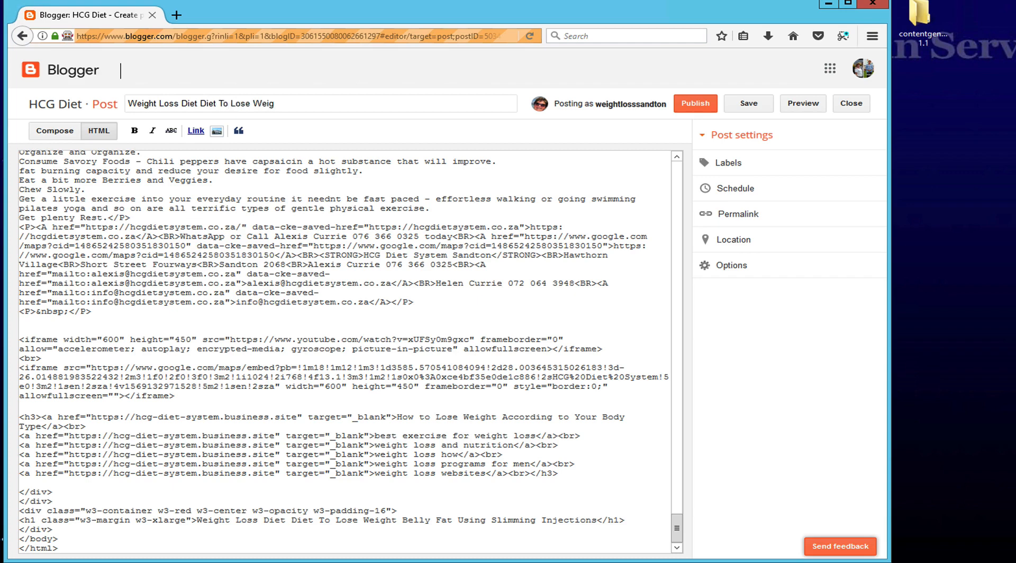
type("t Belly Fat Using Slim")
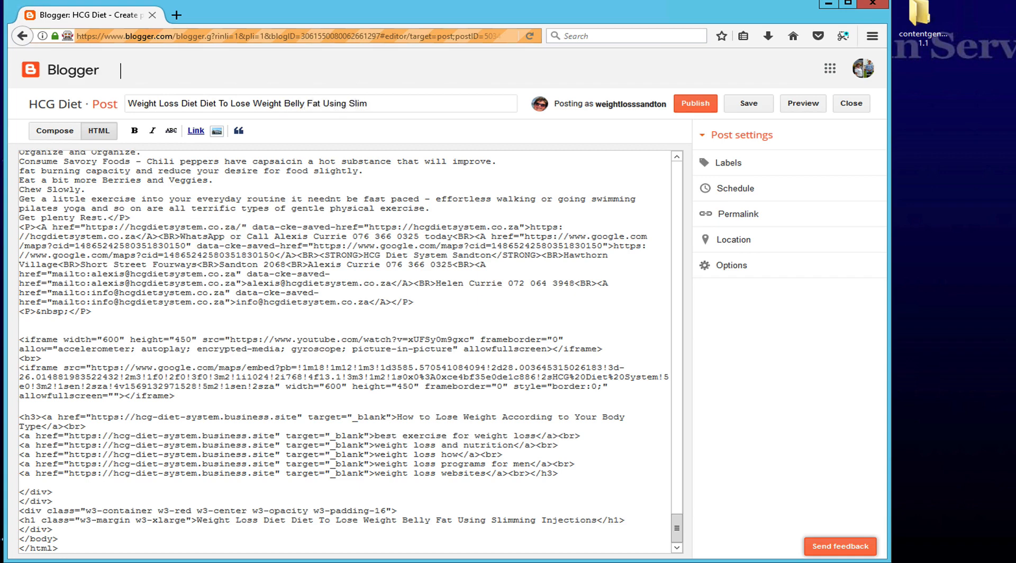
type("ming Injections")
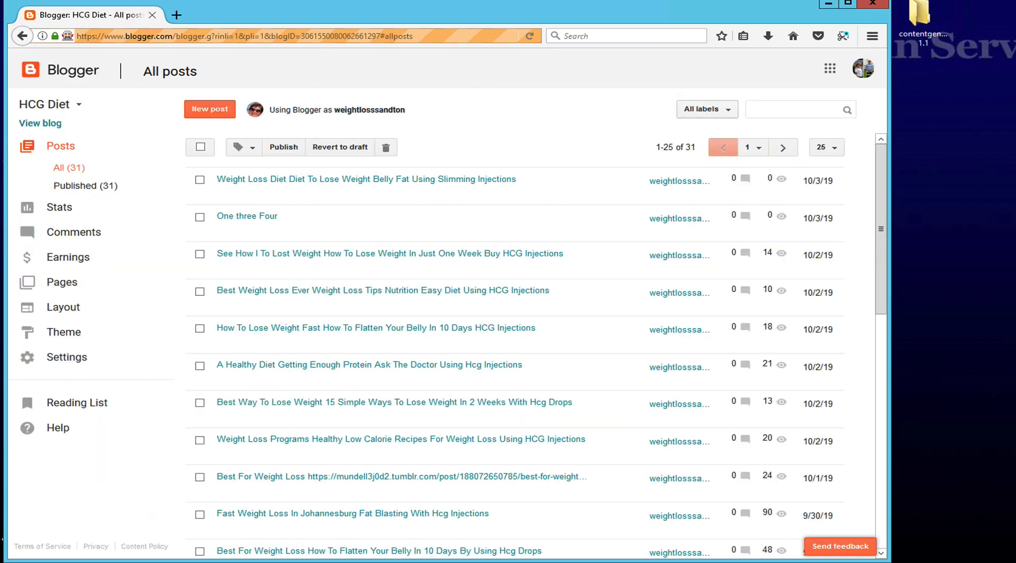
scroll(513, 344, "down", 1)
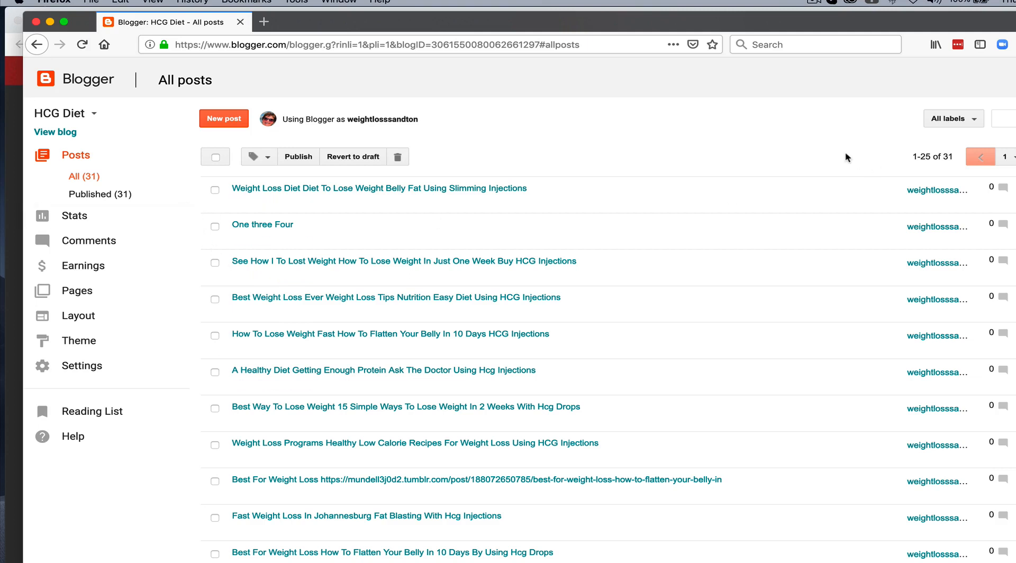
Step: Delete the 'One three Four' test post, then view the new post live
mouse_move(331, 233)
left_click(216, 228)
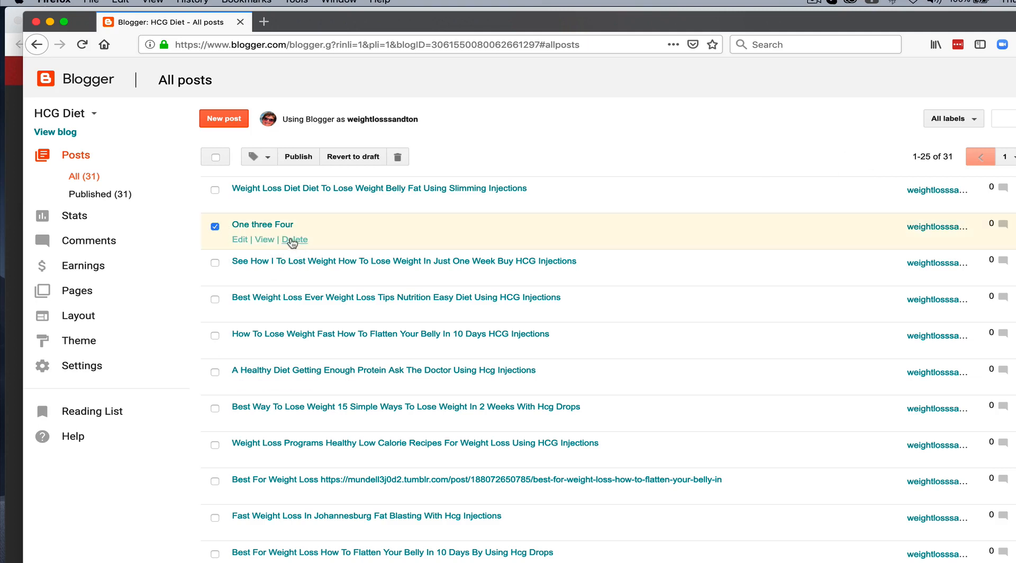
left_click(295, 239)
left_click(656, 291)
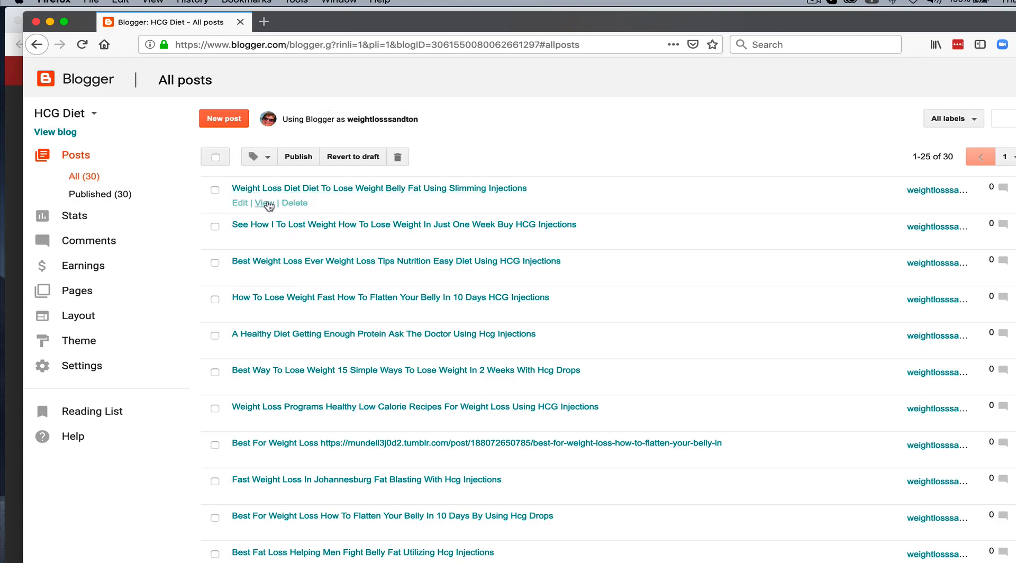
left_click(267, 203)
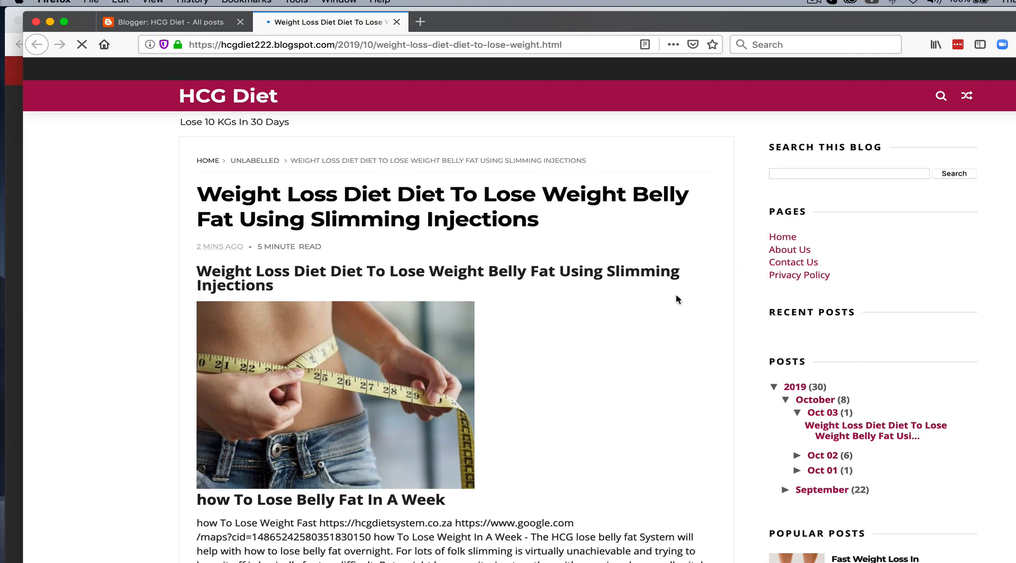
scroll(677, 296, "down", 2)
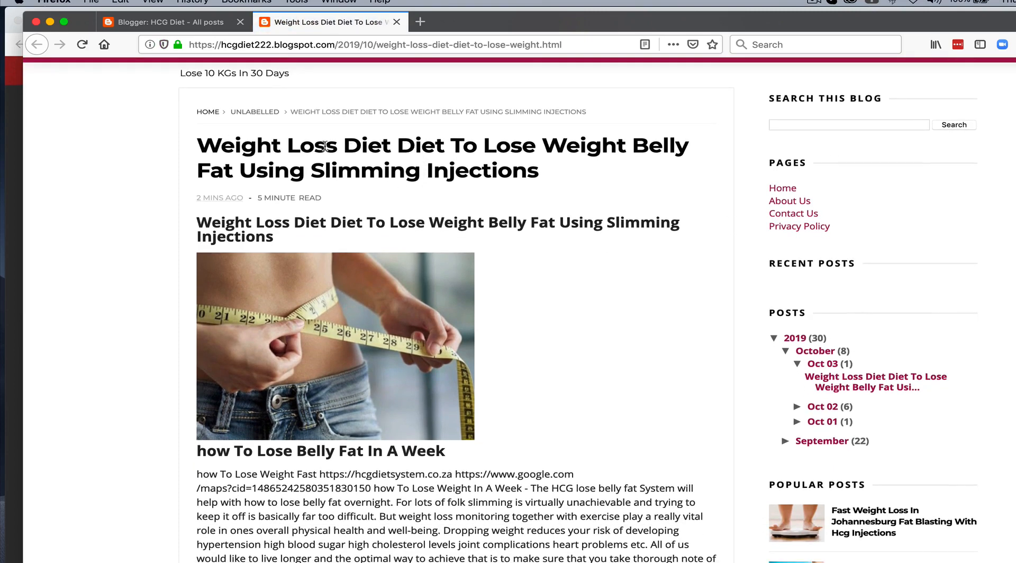
left_click_drag(205, 144, 535, 171)
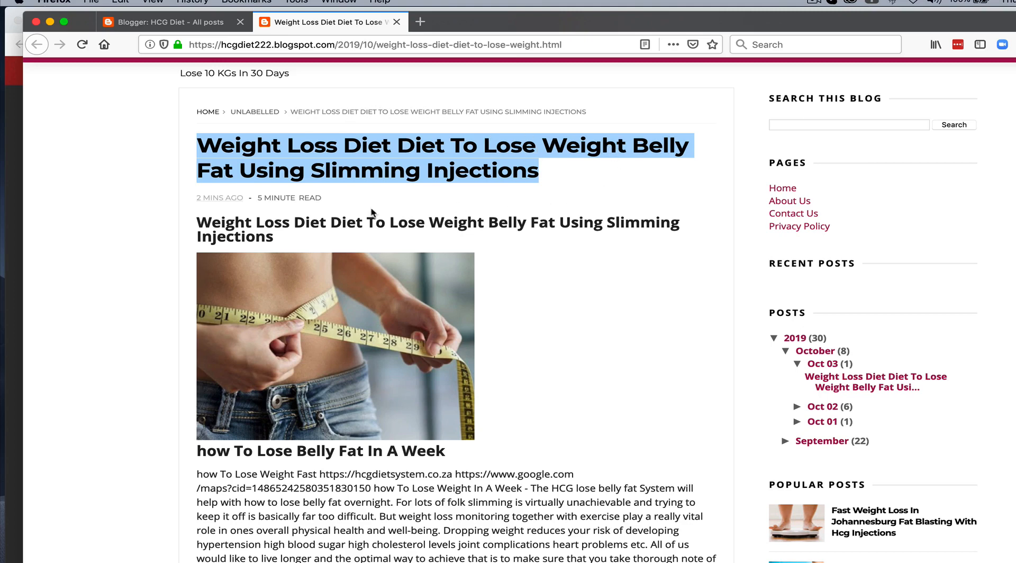
left_click(197, 222)
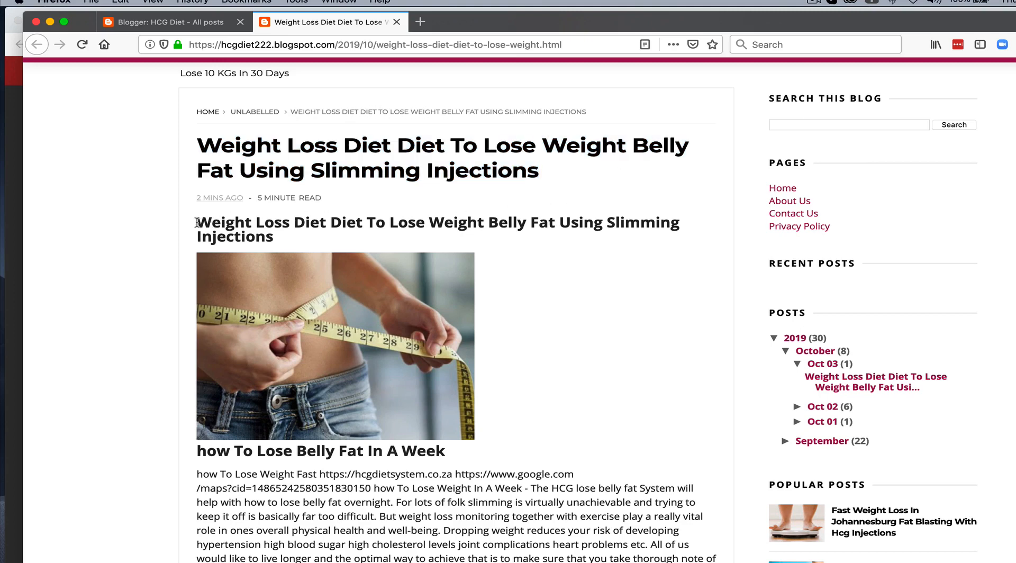
left_click_drag(197, 222, 275, 228)
left_click(517, 331)
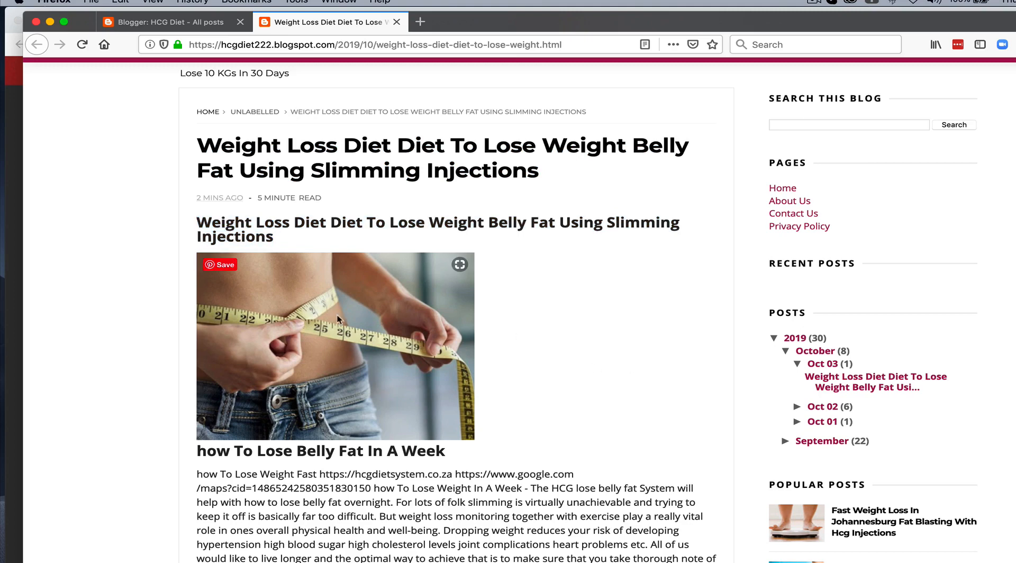
scroll(318, 302, "down", 2)
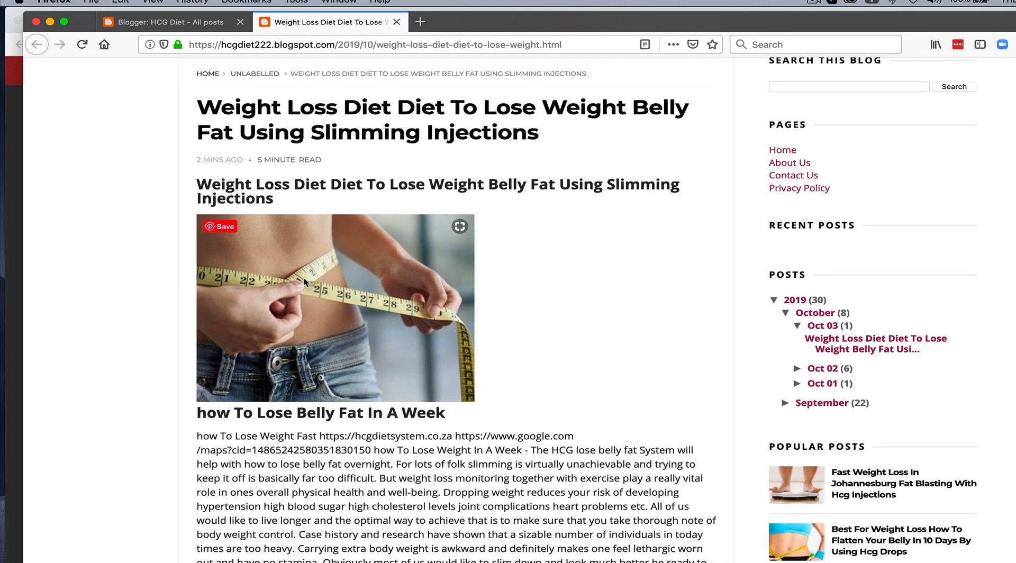
Step: Open the post image's copied address full-size in a new tab, check it, then close that tab
right_click(310, 274)
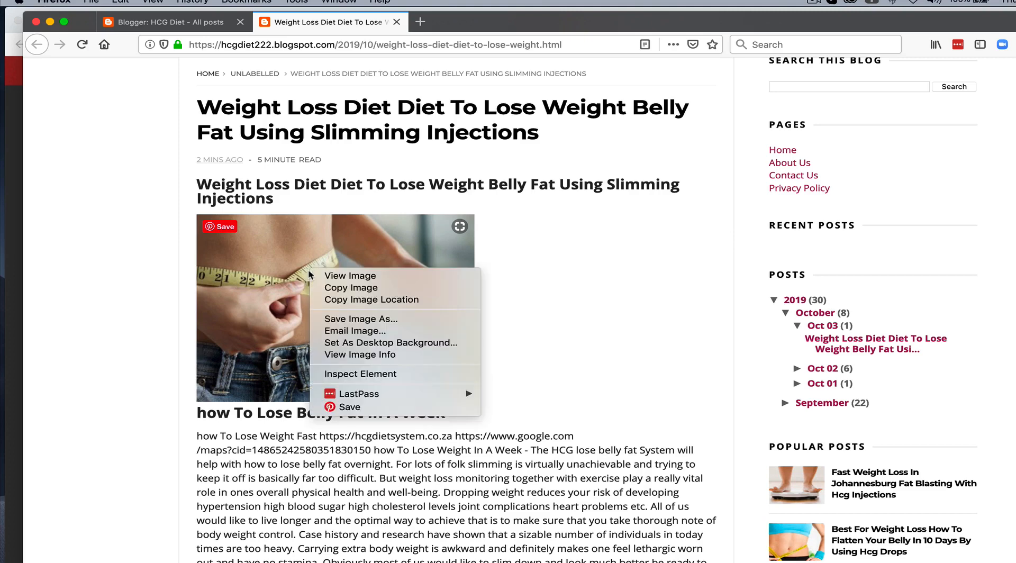
left_click(351, 301)
left_click(420, 24)
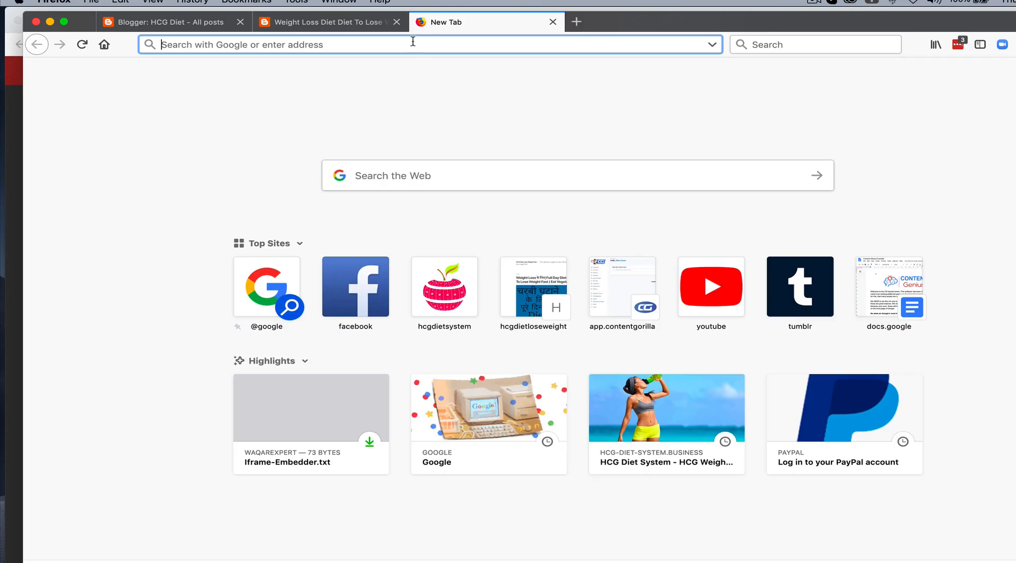
right_click(413, 41)
left_click(442, 89)
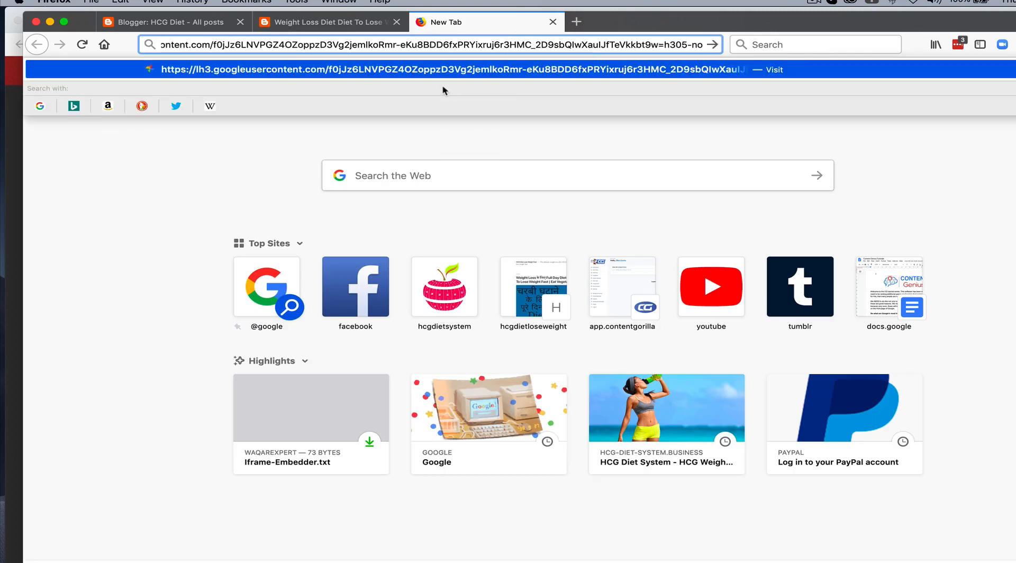
key("Return")
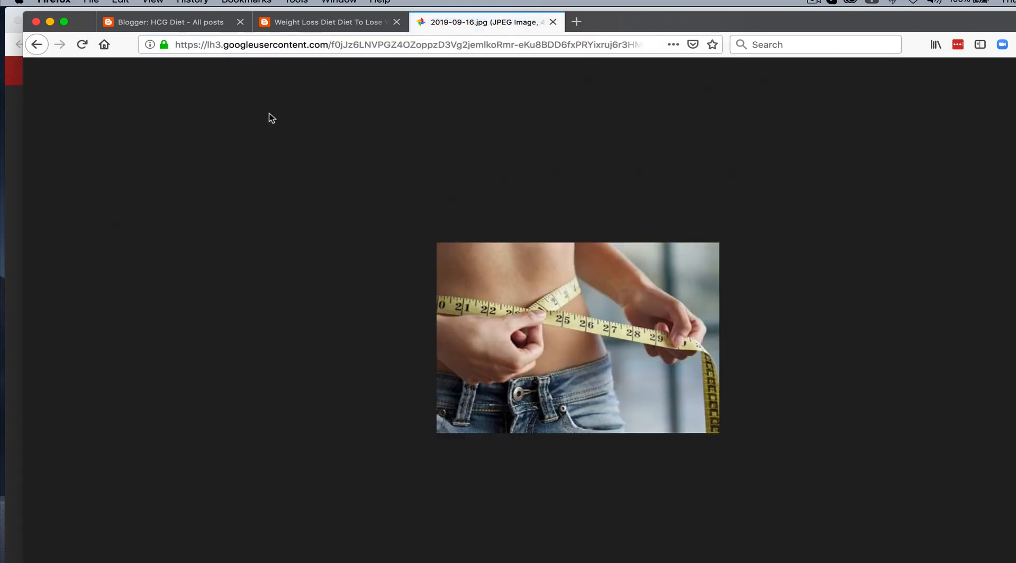
left_click_drag(206, 45, 328, 44)
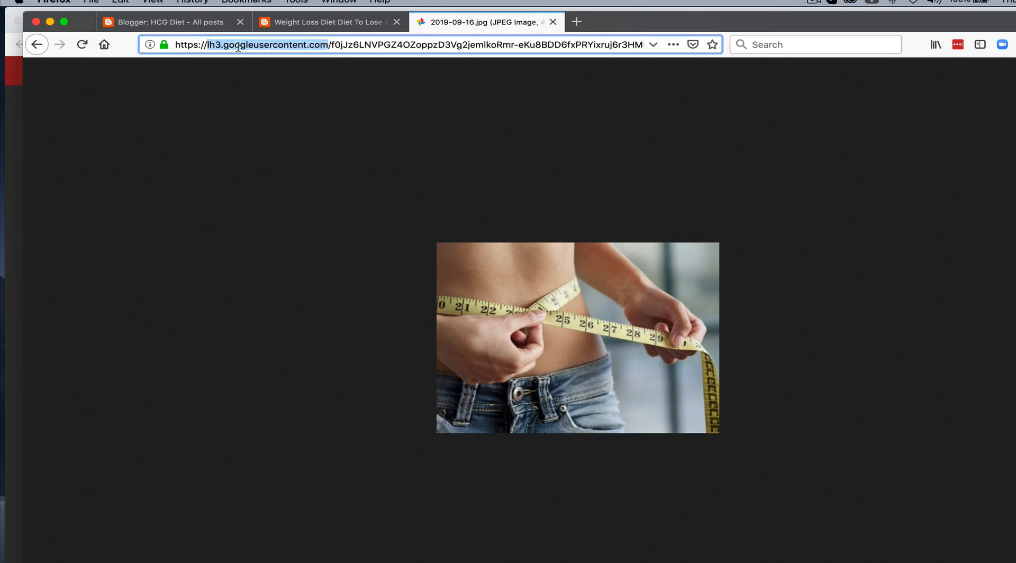
left_click(552, 22)
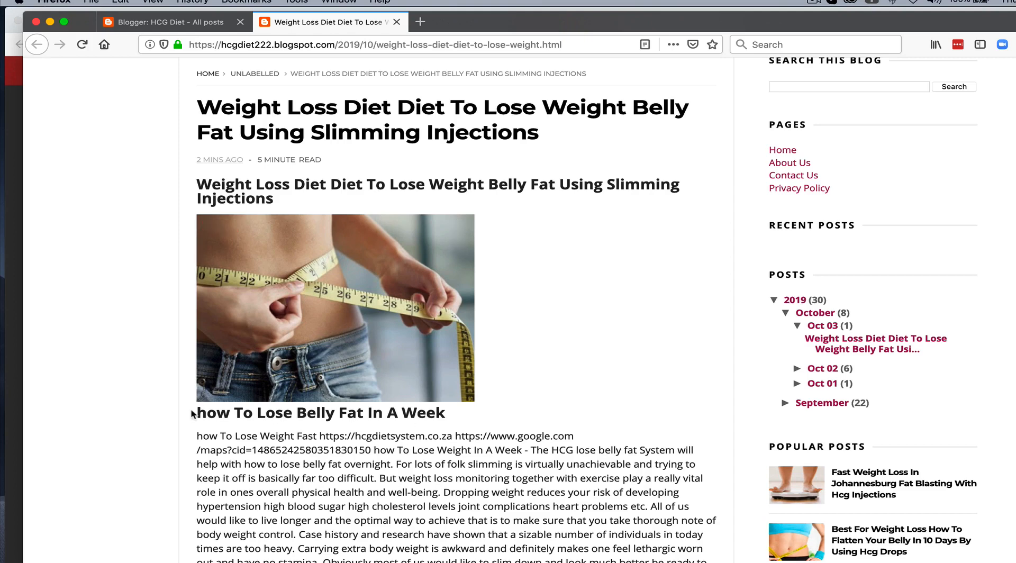
left_click_drag(198, 413, 472, 415)
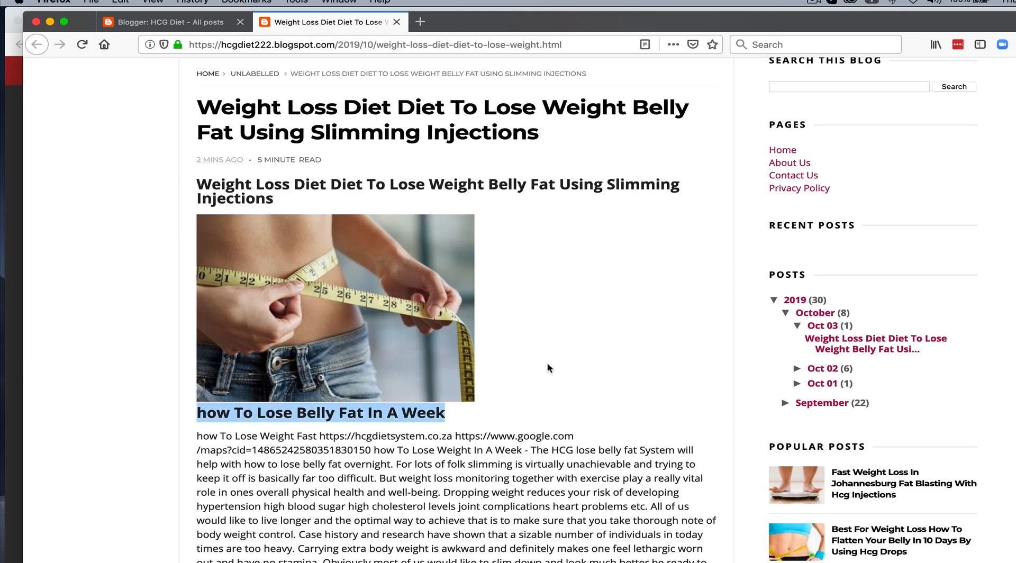
scroll(550, 368, "down", 1)
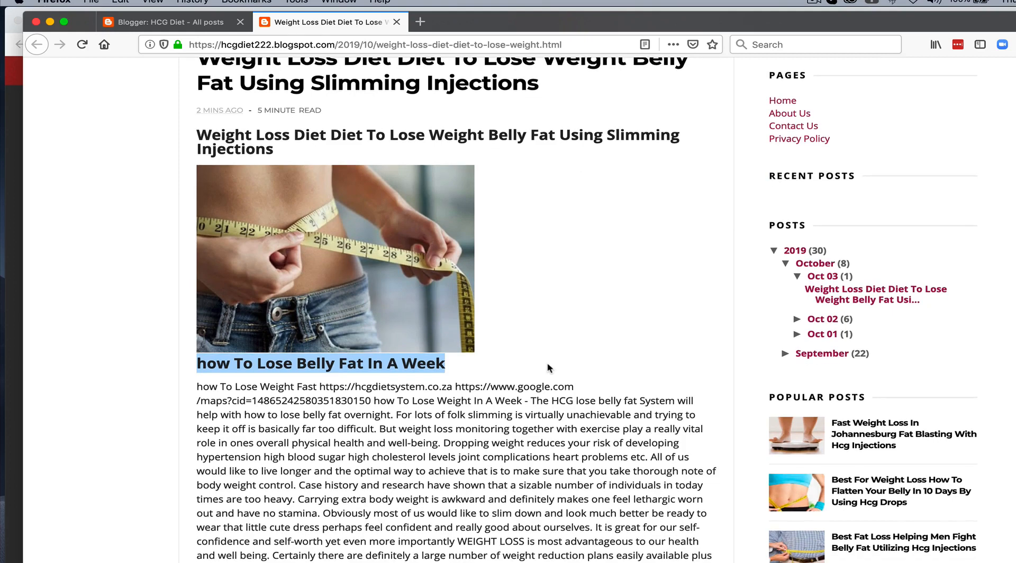
scroll(458, 423, "down", 1)
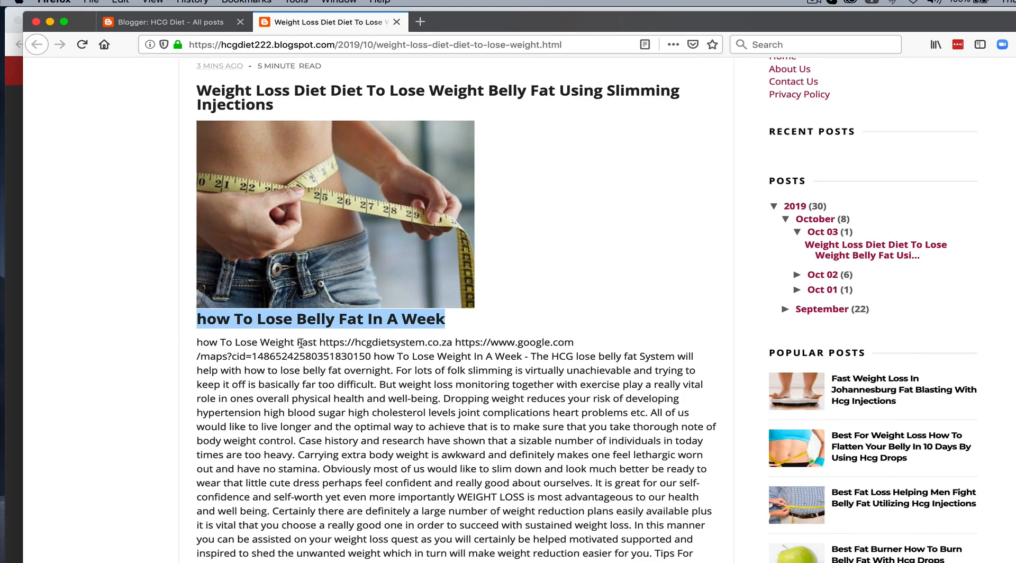
left_click(320, 342)
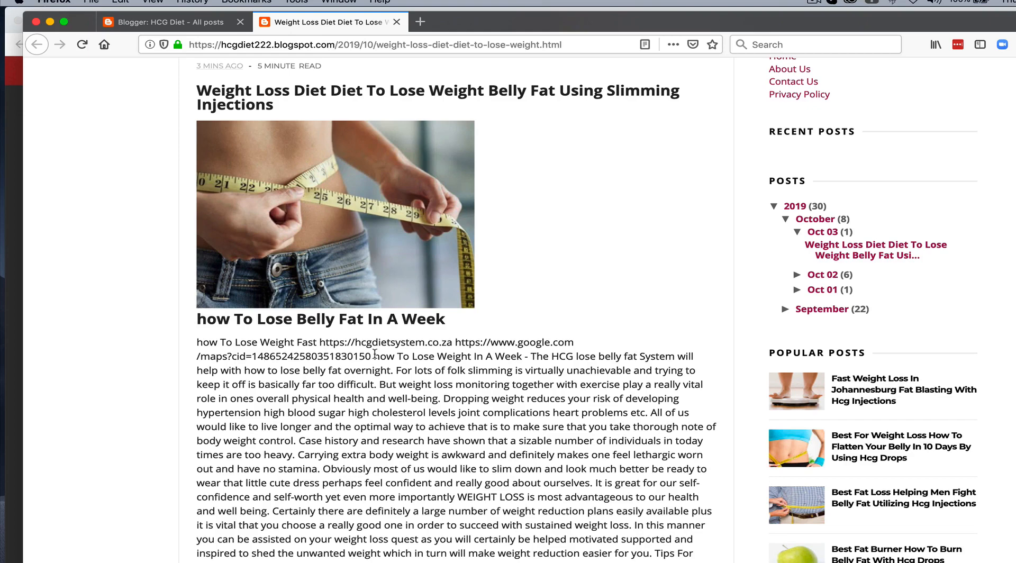
left_click_drag(372, 356, 197, 343)
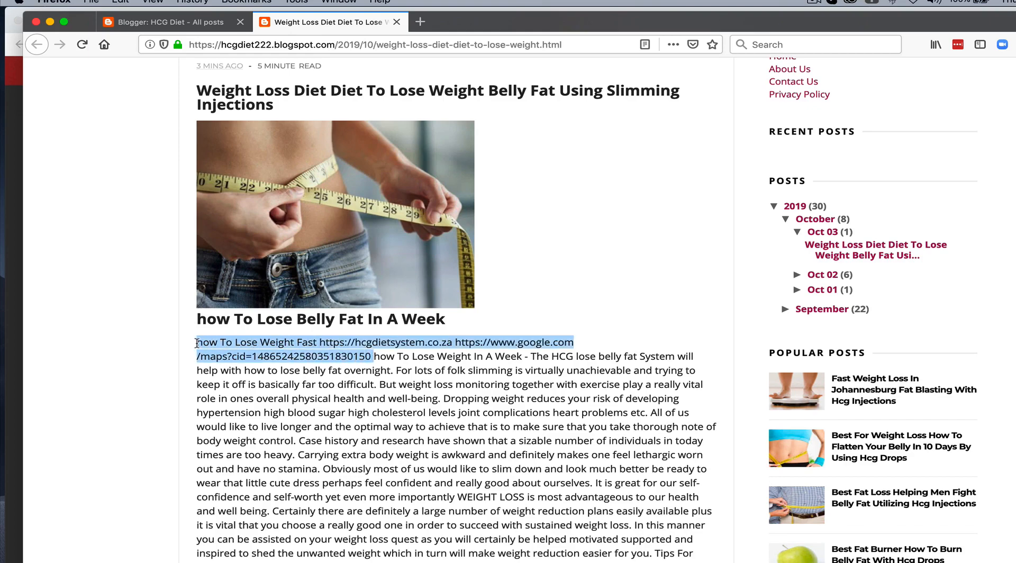
left_click(384, 410)
scroll(385, 410, "down", 2)
scroll(384, 409, "down", 6)
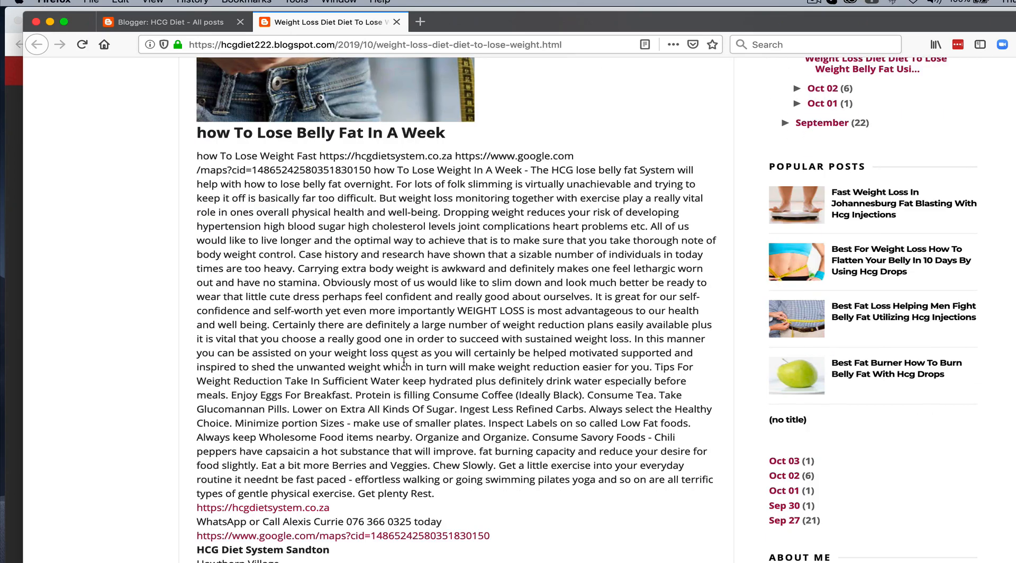
scroll(404, 362, "down", 3)
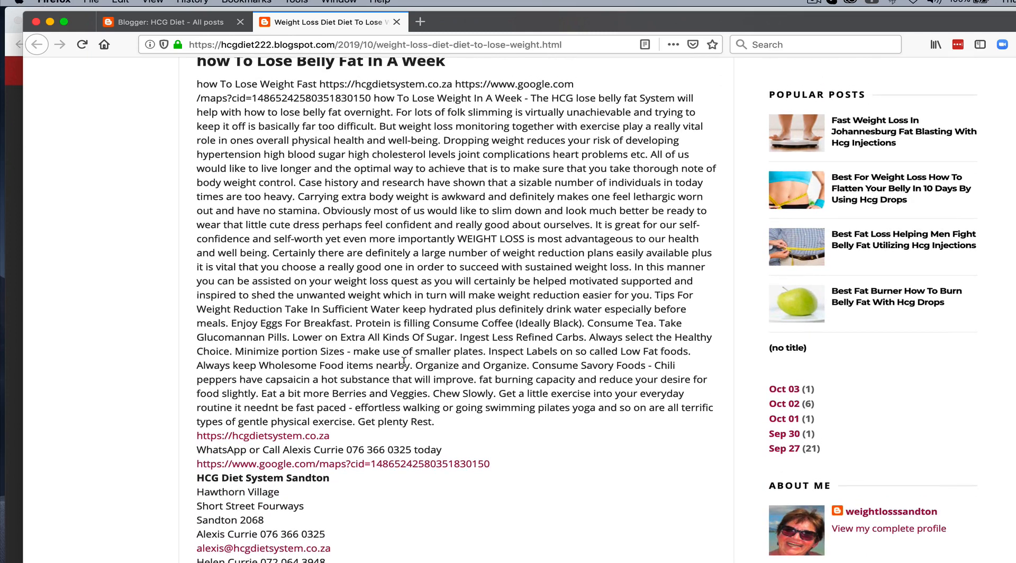
left_click_drag(310, 553, 276, 210)
scroll(312, 248, "up", 7)
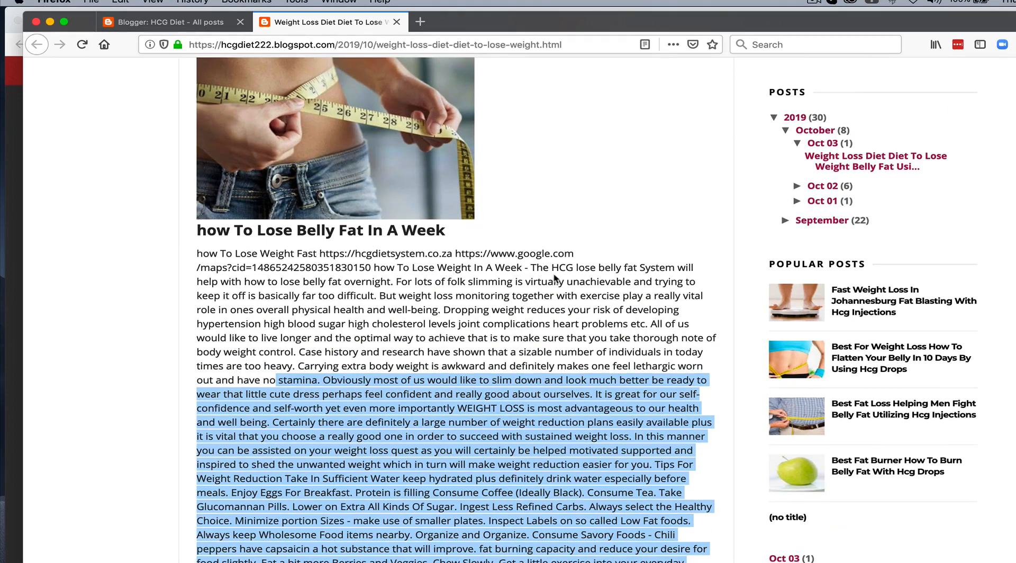
left_click_drag(375, 266, 622, 553)
left_click(583, 462)
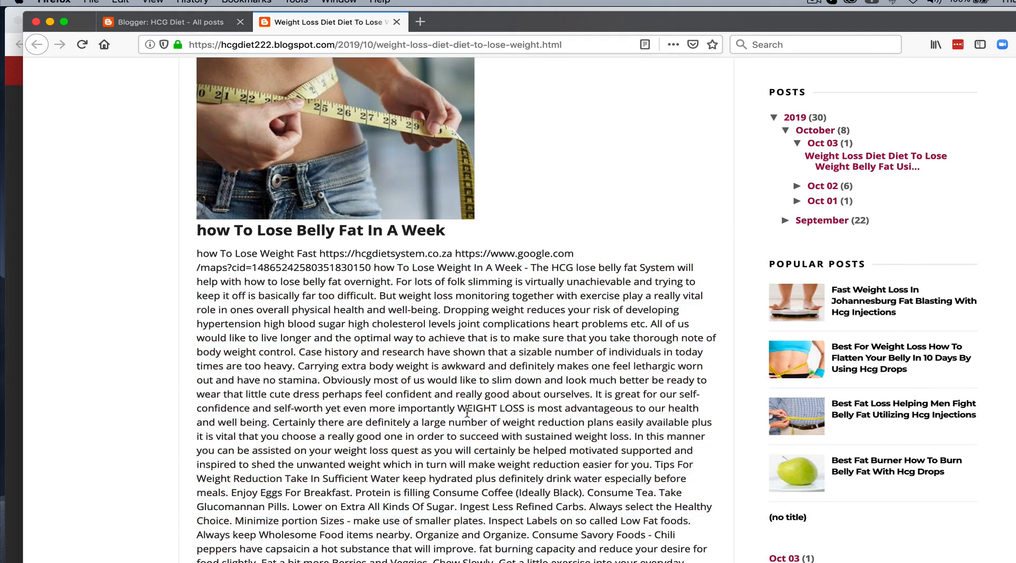
scroll(463, 411, "down", 2)
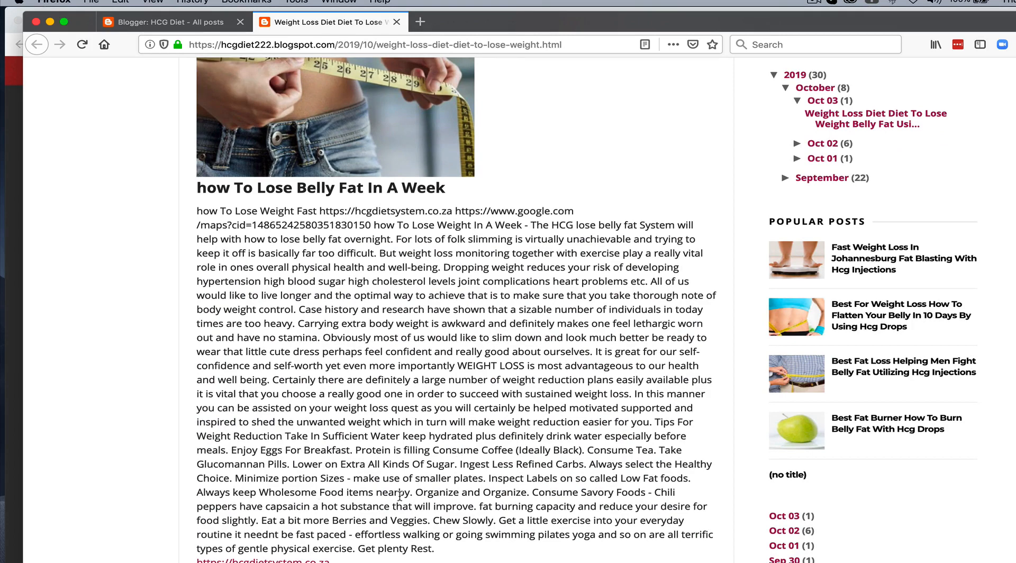
scroll(393, 479, "down", 1)
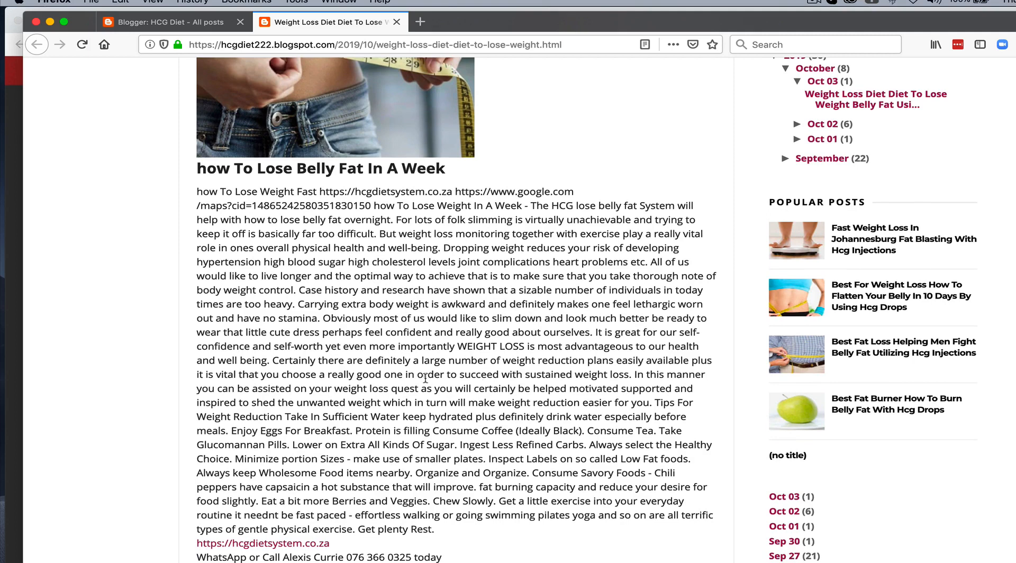
scroll(423, 376, "down", 2)
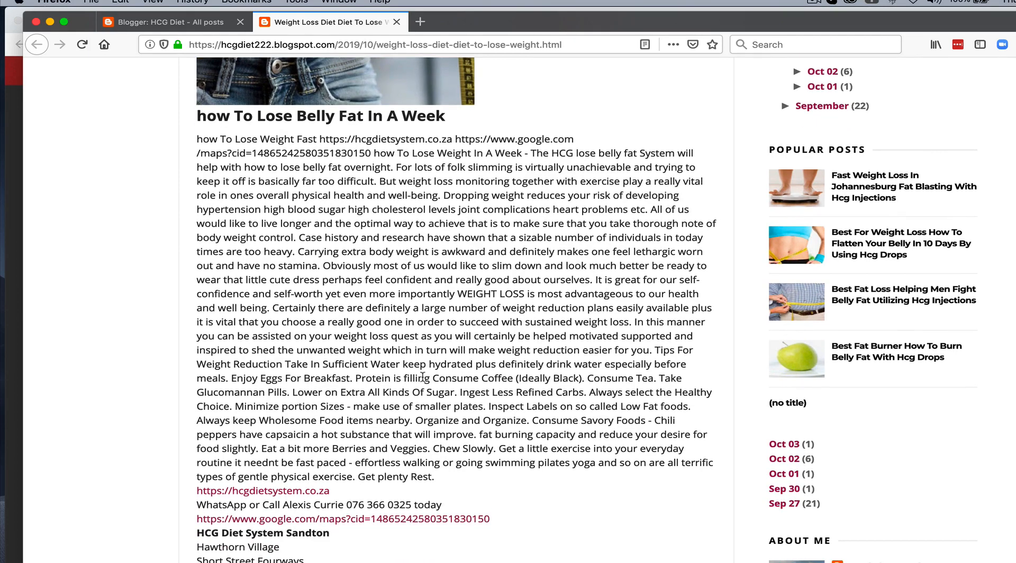
scroll(423, 377, "down", 3)
scroll(424, 381, "down", 5)
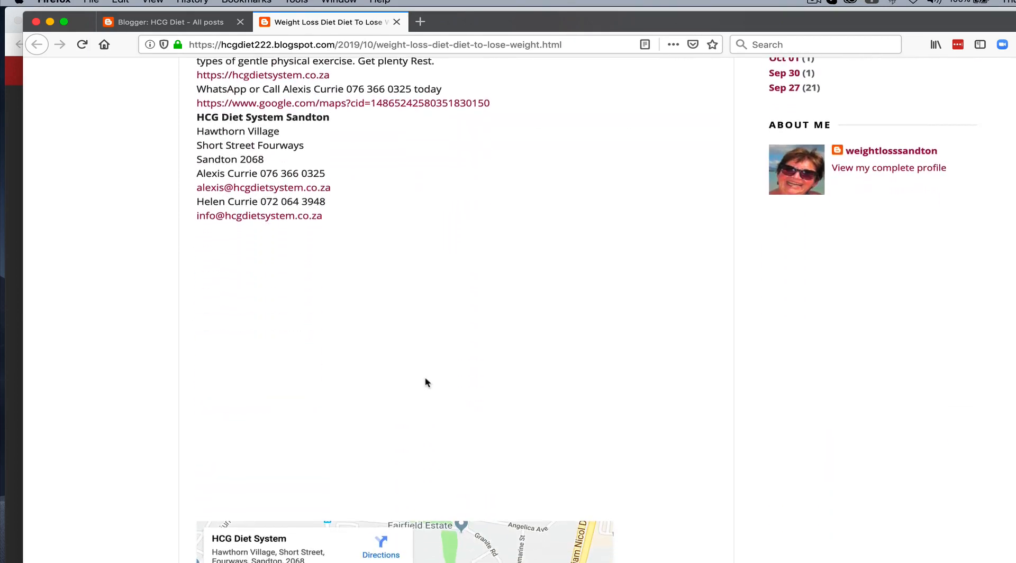
scroll(427, 383, "up", 1)
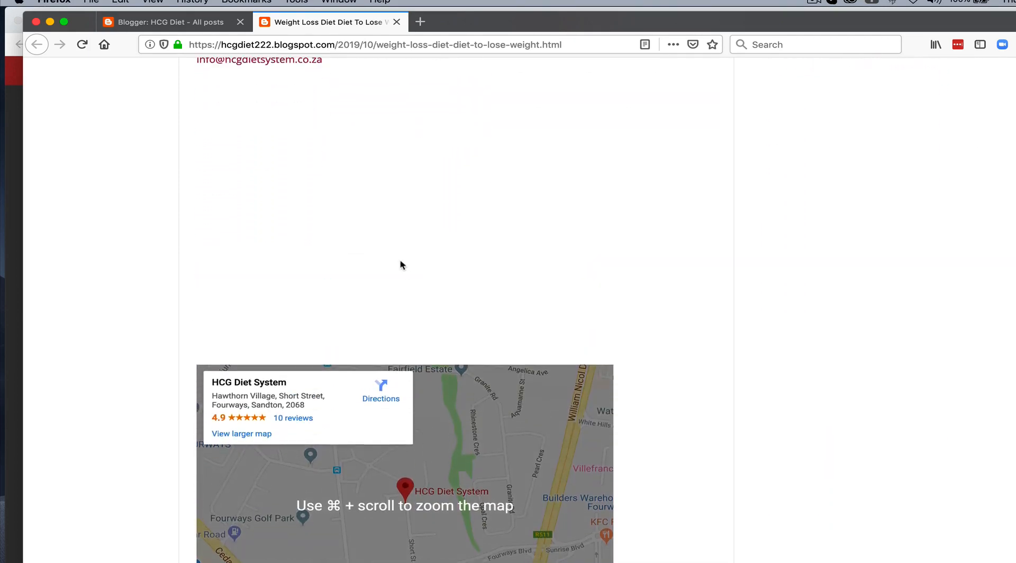
scroll(438, 440, "down", 5)
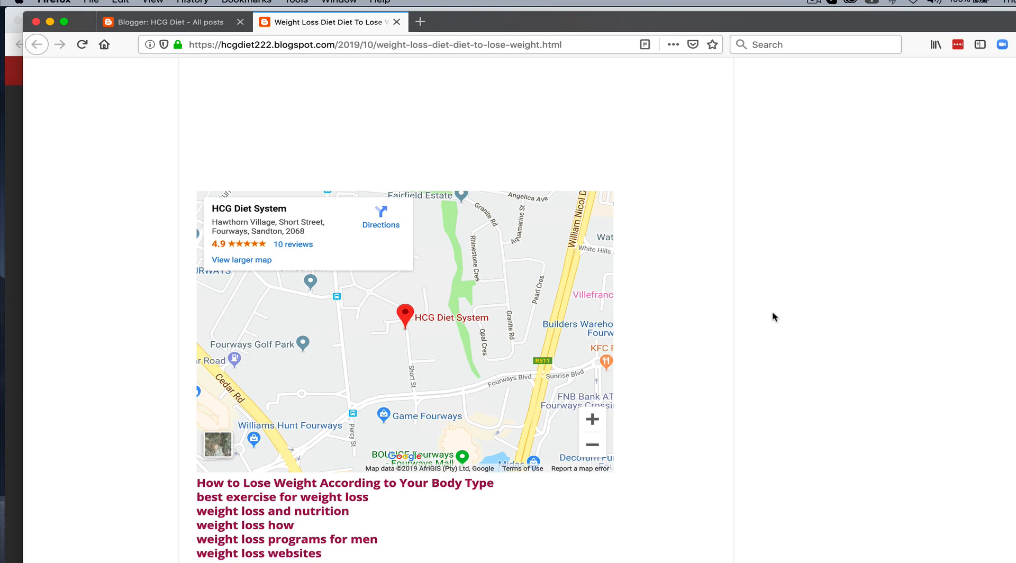
scroll(772, 313, "down", 1)
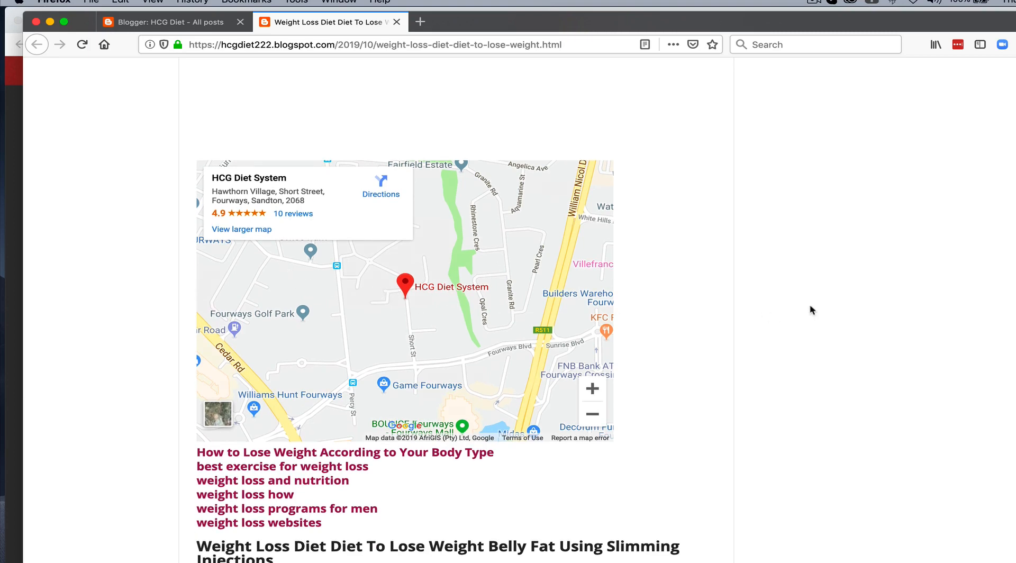
scroll(810, 308, "down", 3)
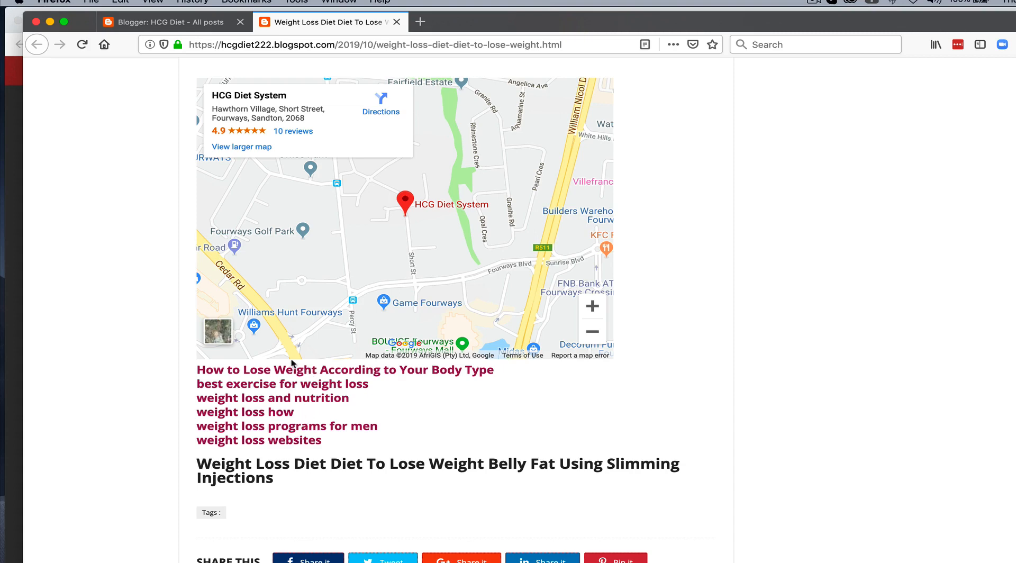
left_click(291, 386)
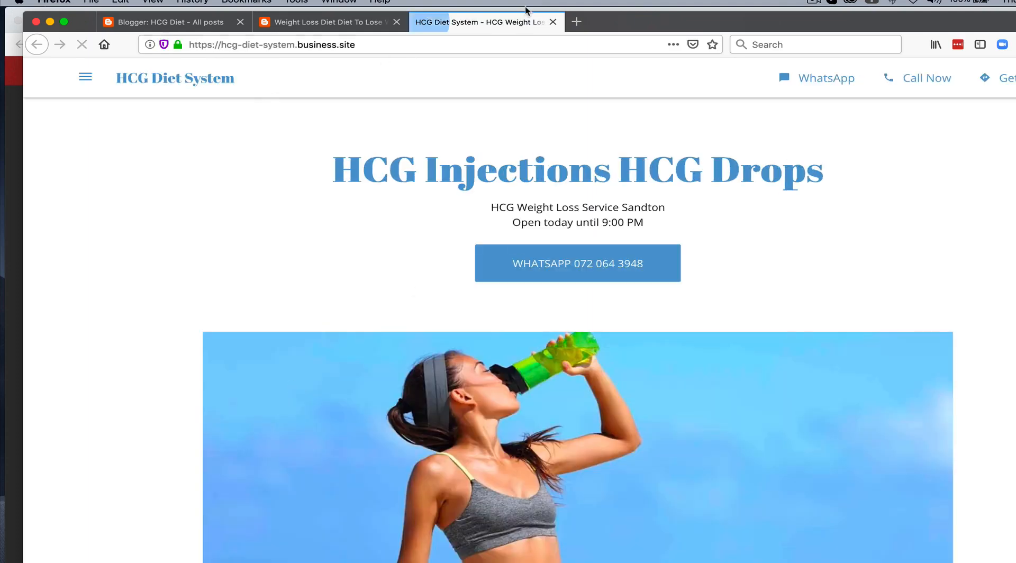
left_click(553, 22)
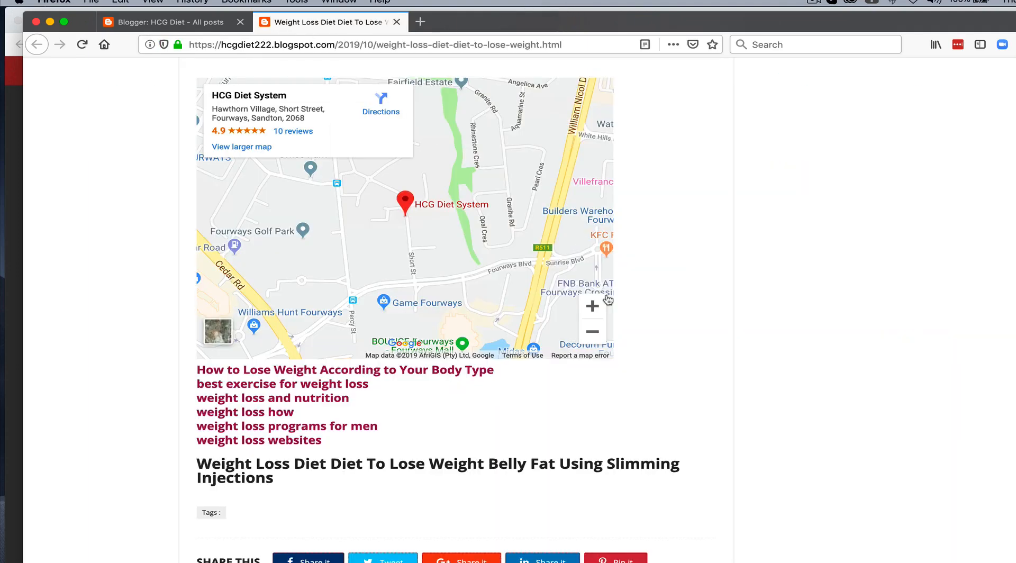
scroll(786, 291, "down", 3)
scroll(786, 291, "up", 10)
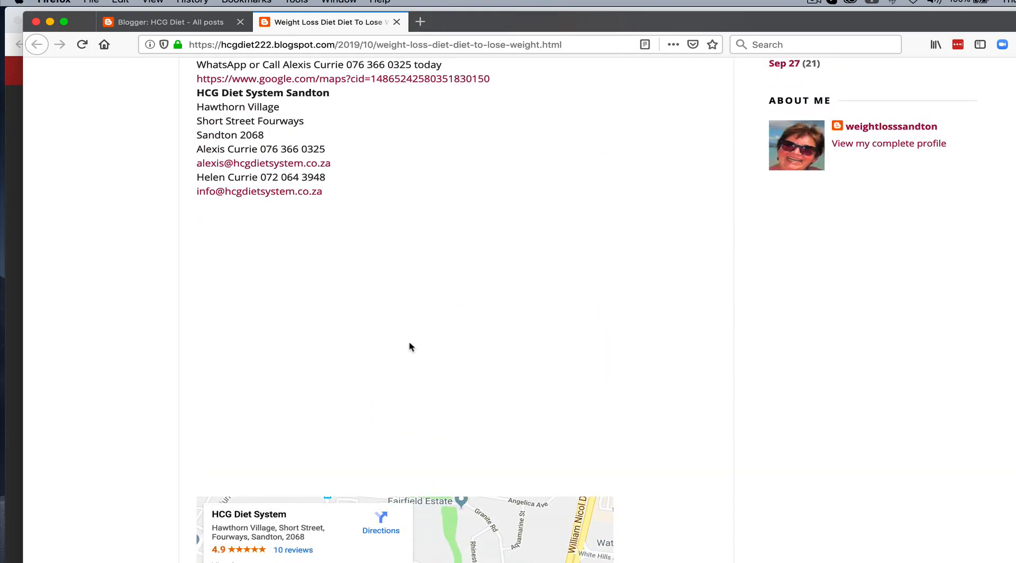
scroll(411, 346, "up", 10)
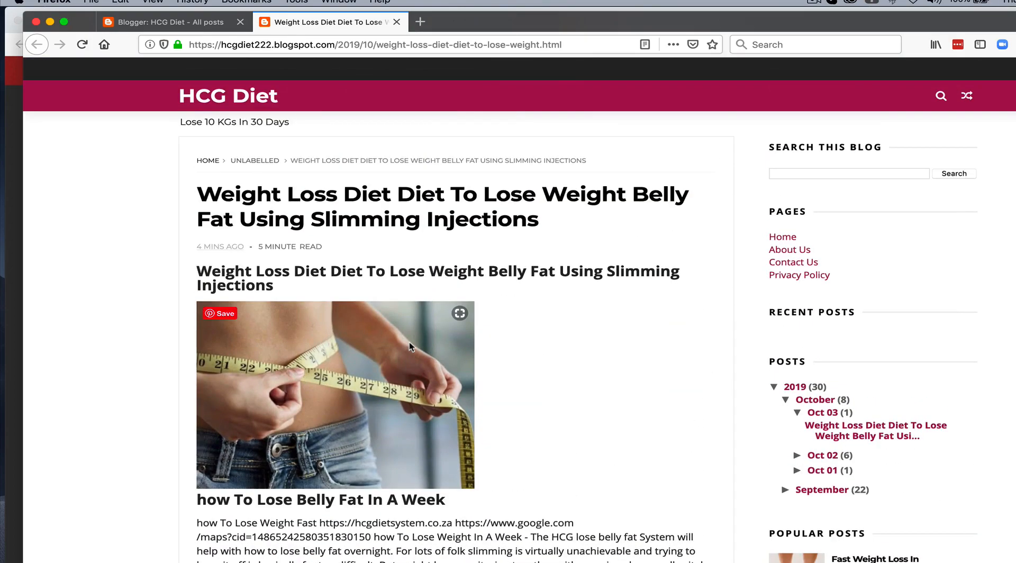